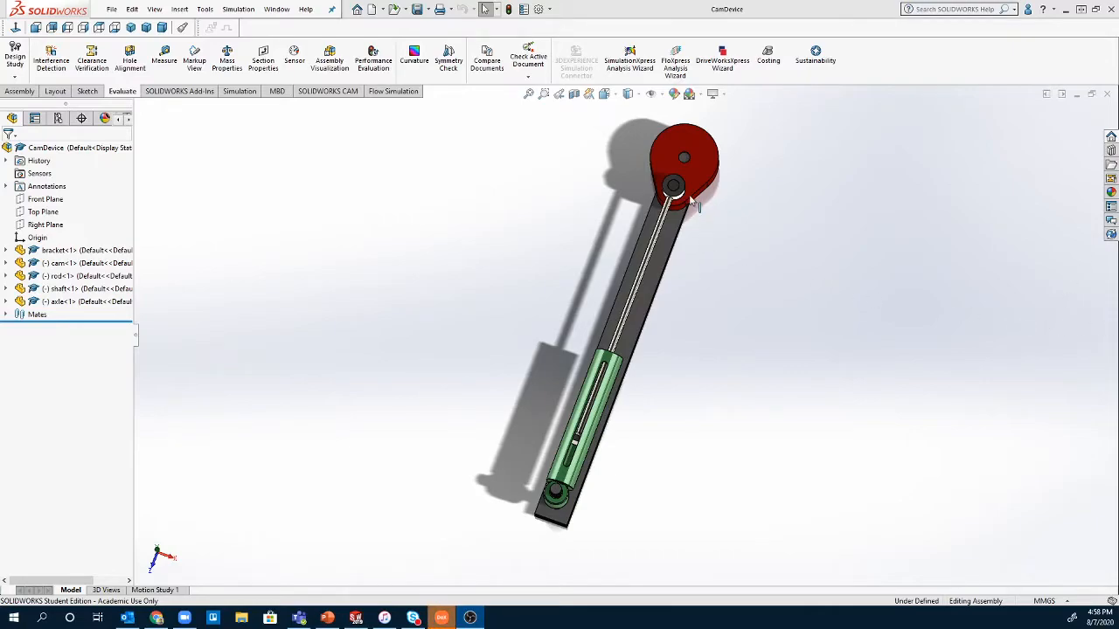
- Move the rod's upper end along the cam to try out the mechanism's motion
{"action": "left_click", "coordinate": [694, 189]}
{"action": "left_click_drag", "start_coordinate": [694, 192], "coordinate": [889, 342]}
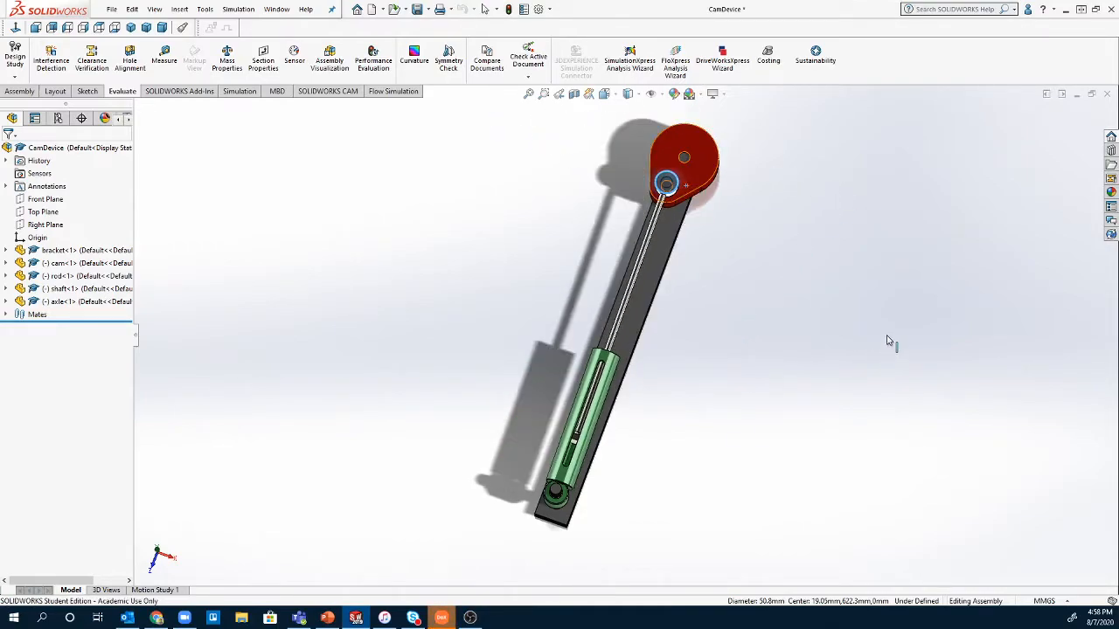
- Examine the assigned materials of the bracket, cam, rod and shaft in the assembly tree
{"action": "left_click", "coordinate": [6, 250]}
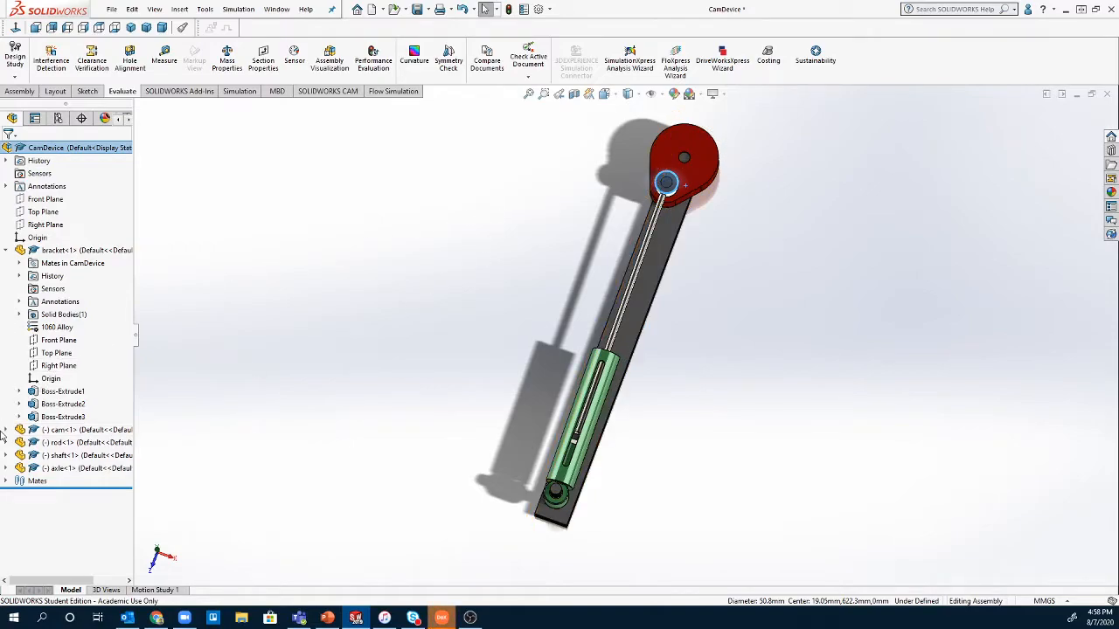
{"action": "left_click", "coordinate": [6, 430]}
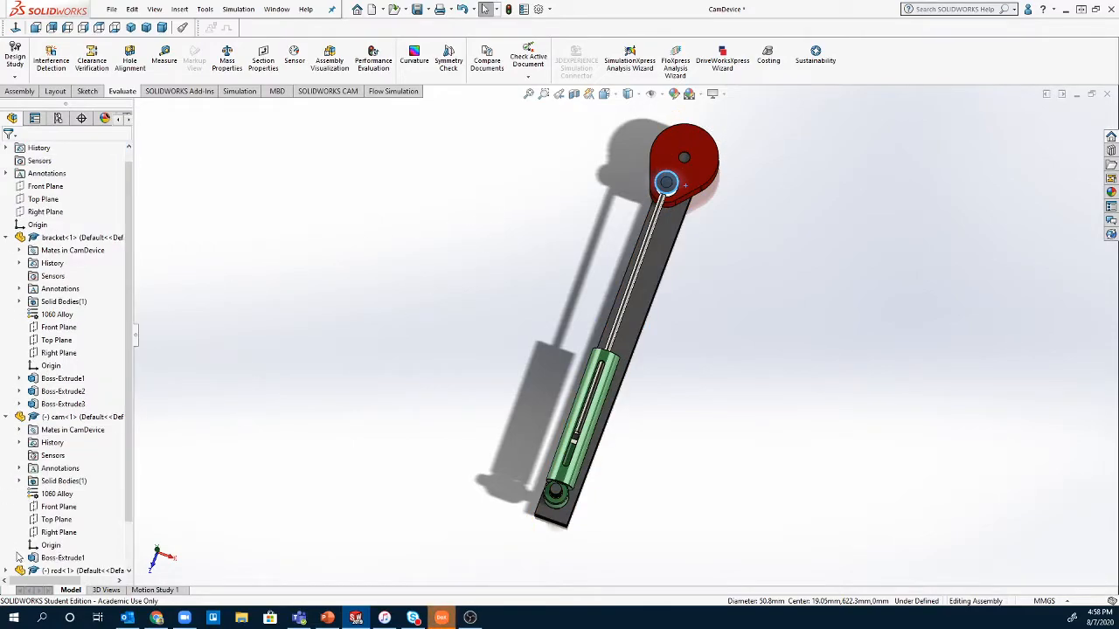
{"action": "scroll", "coordinate": [18, 557], "scroll_direction": "down", "scroll_amount": 1}
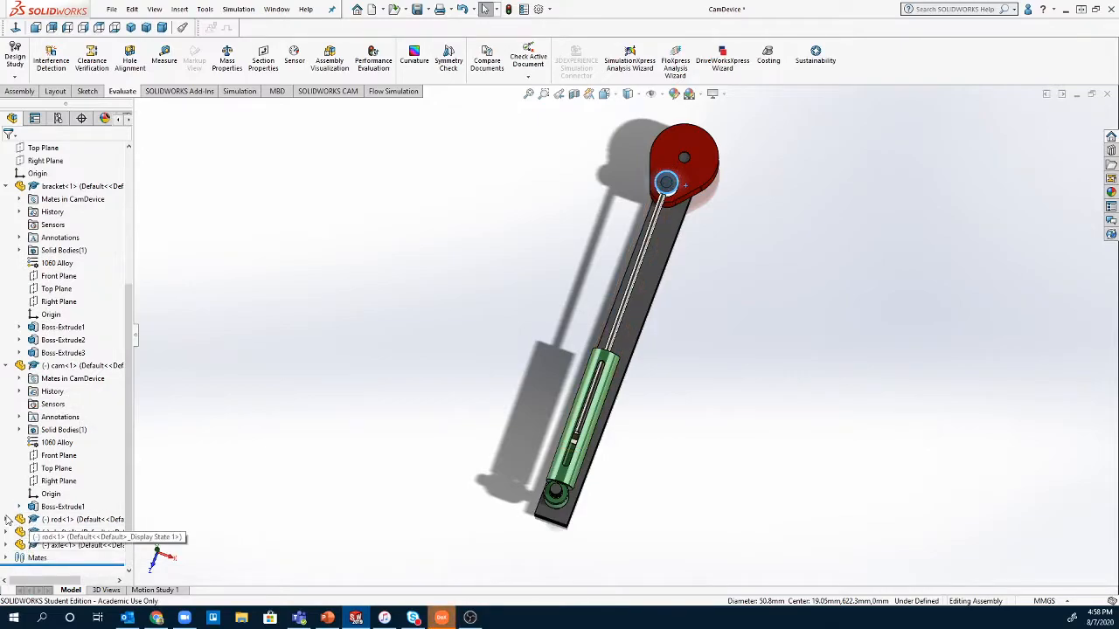
{"action": "left_click", "coordinate": [6, 519]}
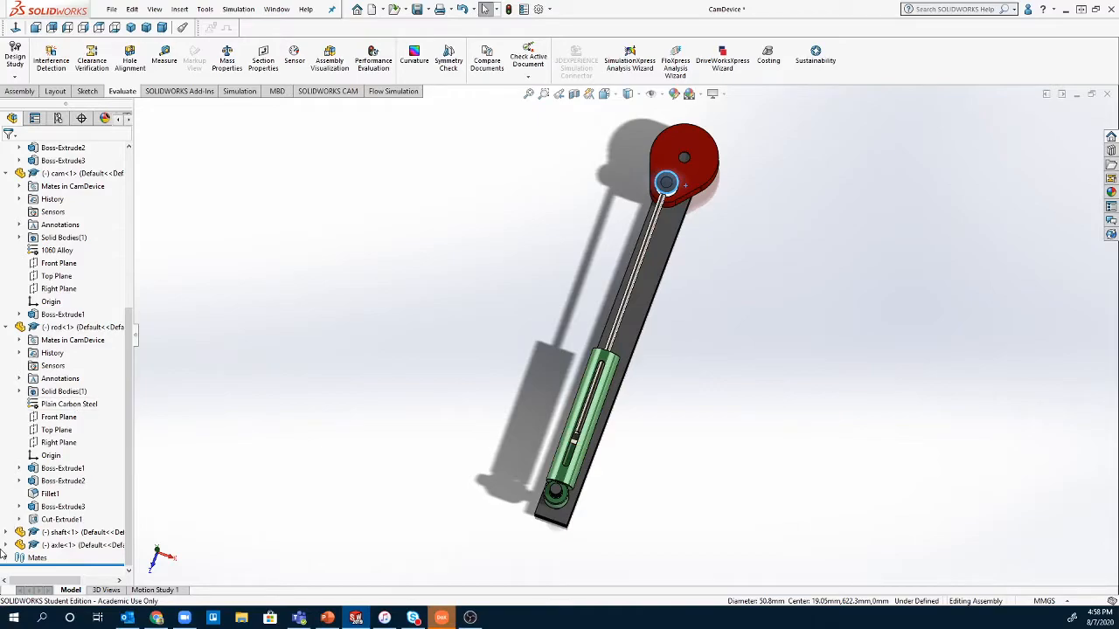
{"action": "left_click", "coordinate": [6, 532]}
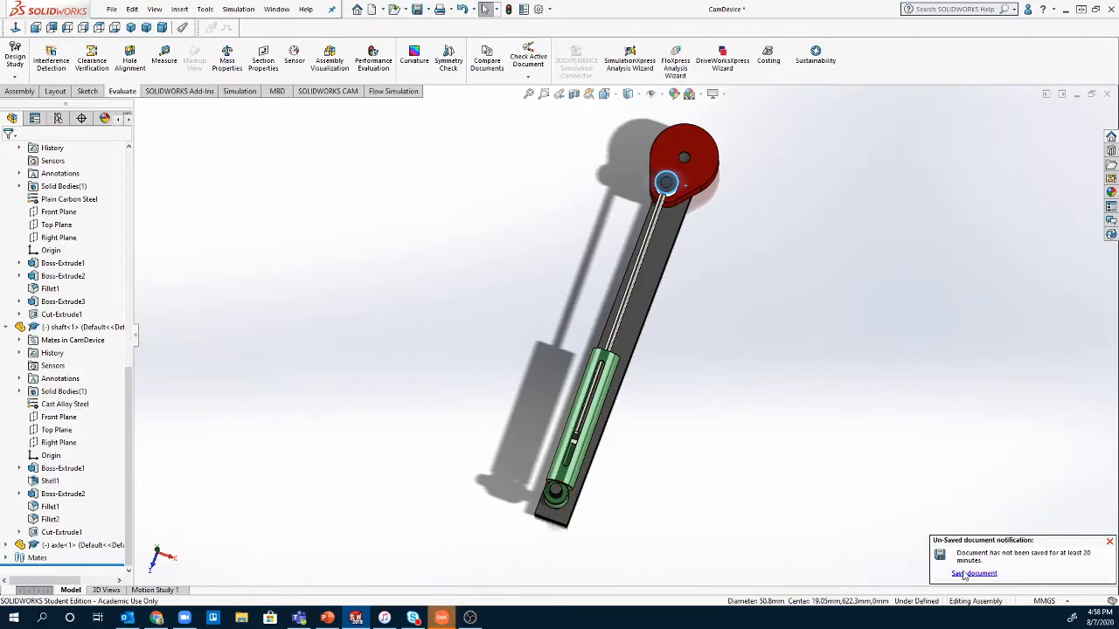
- Save the CamDevice assembly and start the Sustainability analysis
{"action": "left_click", "coordinate": [966, 572]}
{"action": "left_click", "coordinate": [556, 275]}
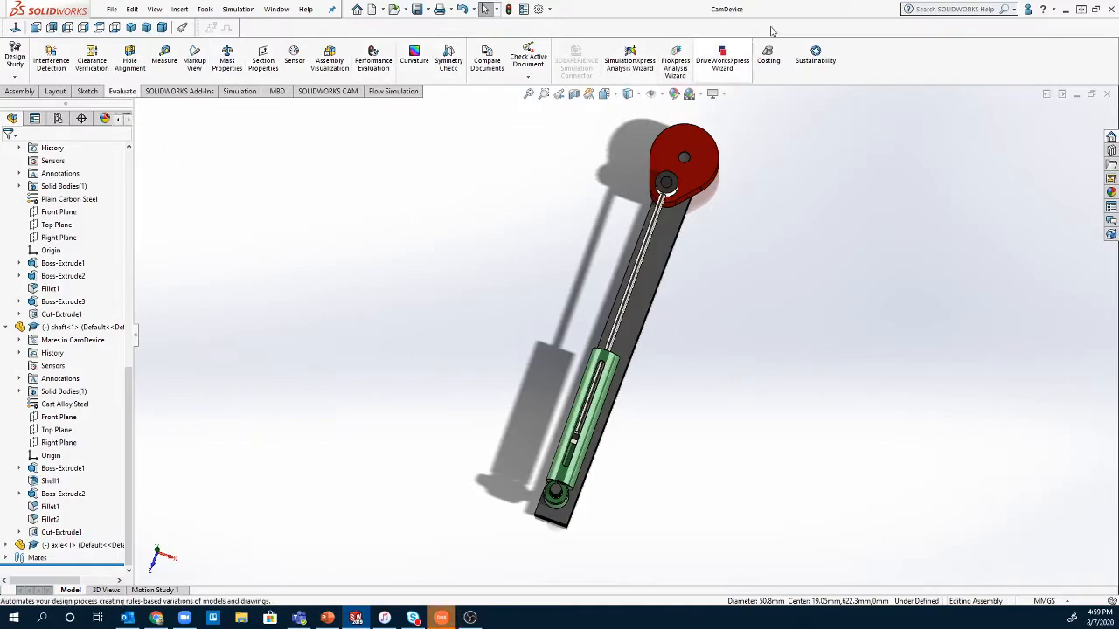
{"action": "left_click", "coordinate": [815, 61]}
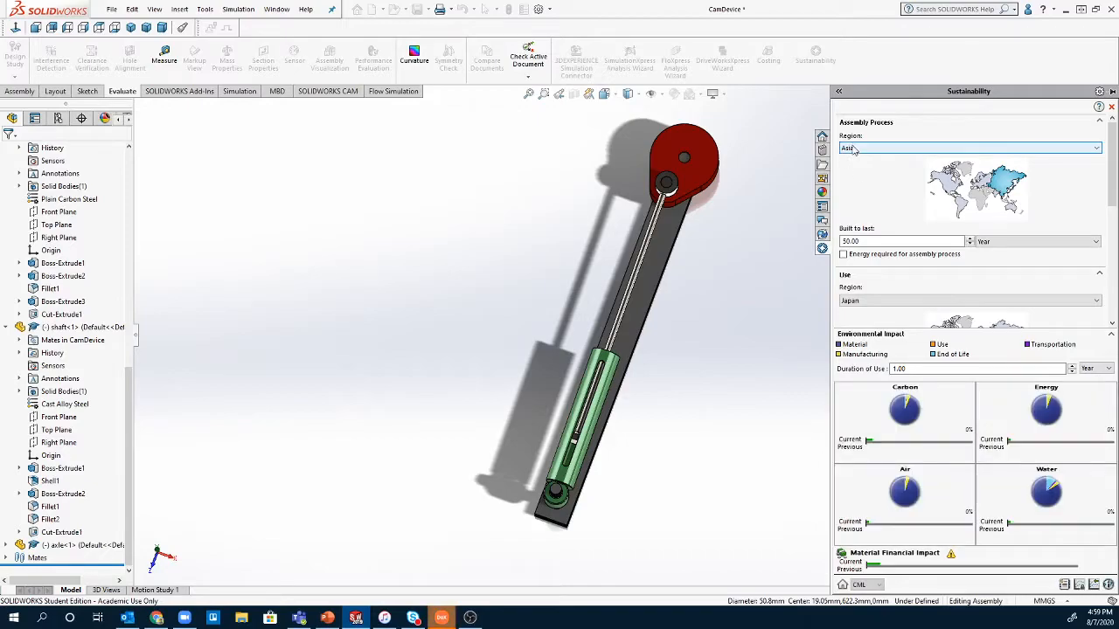
- Set the assembly process region to North America and the built-to-last period to 20 years
{"action": "scroll", "coordinate": [911, 150], "scroll_direction": "up", "scroll_amount": 1}
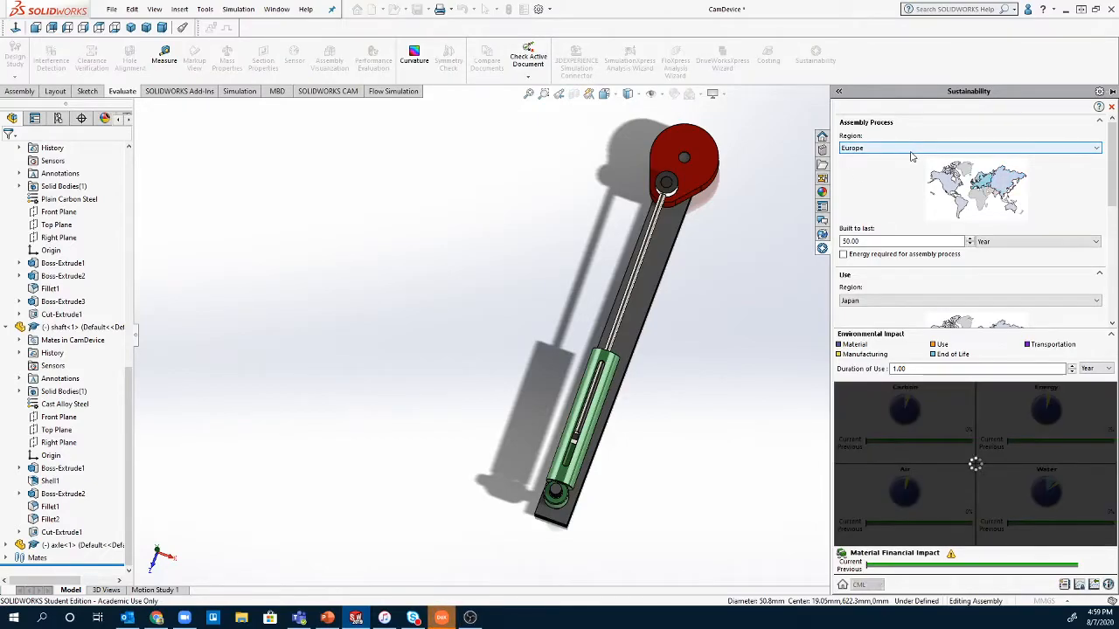
{"action": "left_click", "coordinate": [911, 150]}
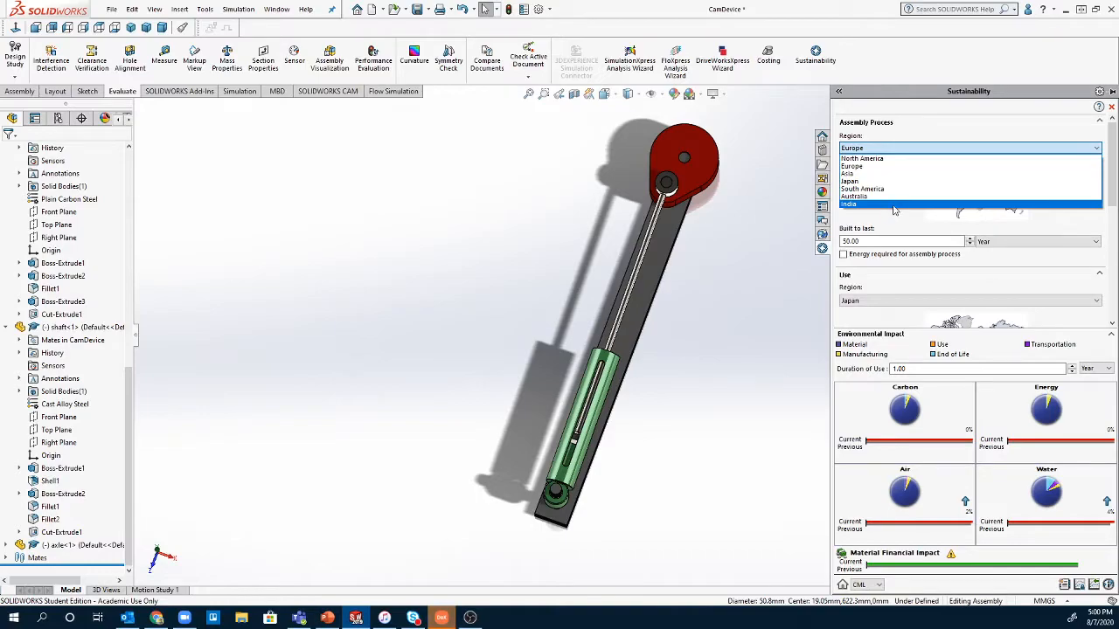
{"action": "left_click", "coordinate": [895, 159]}
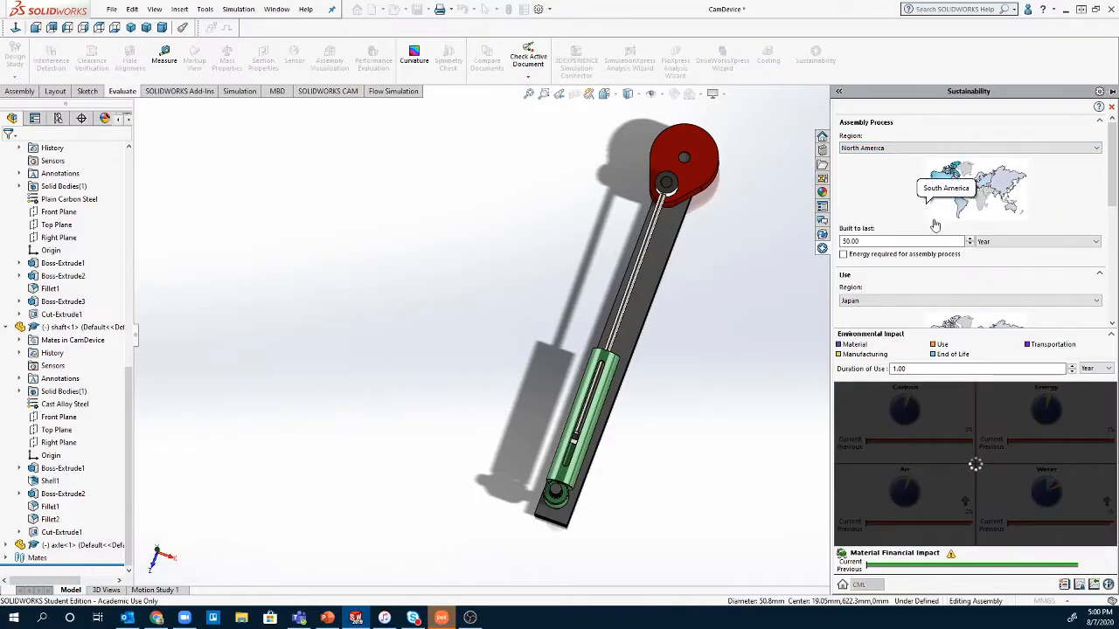
{"action": "double_click", "coordinate": [904, 241]}
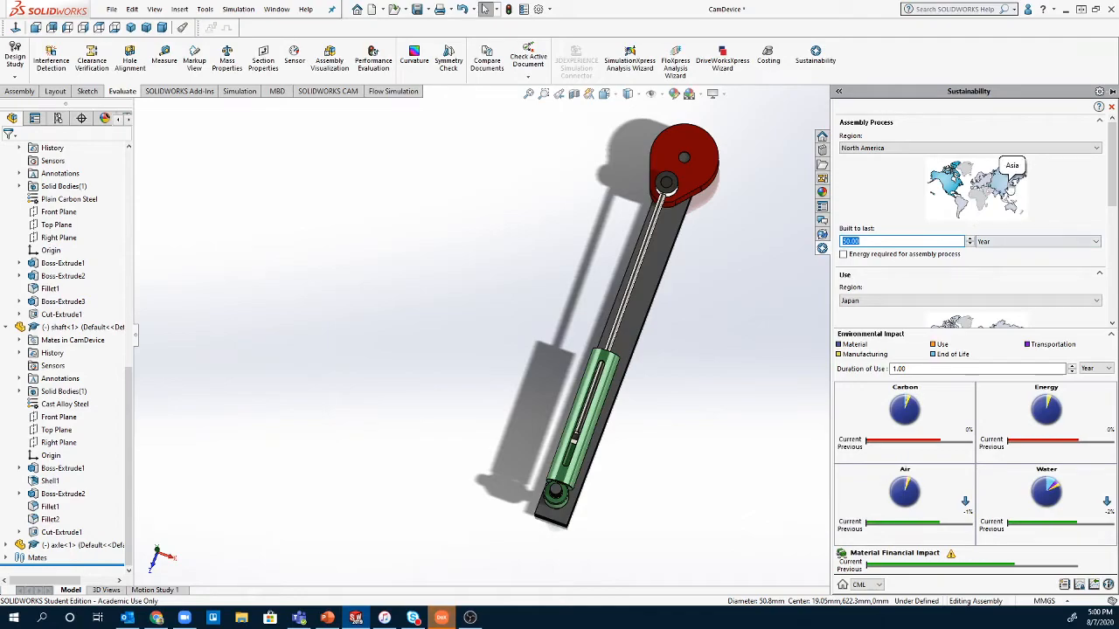
{"action": "type", "text": "30"}
{"action": "key", "text": "Return"}
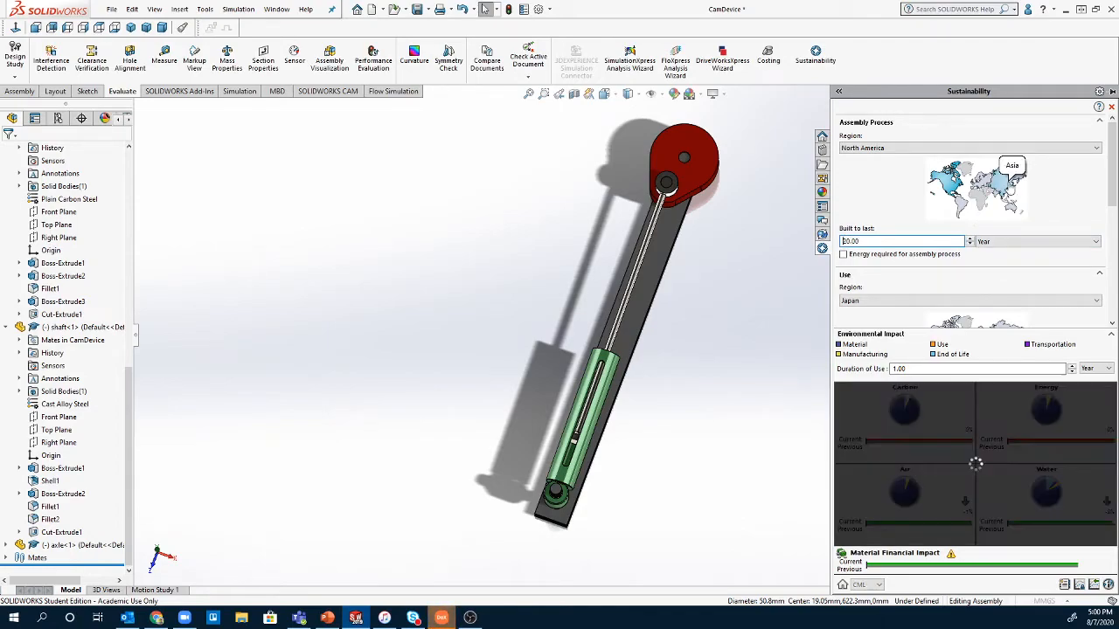
- Collapse the Assembly Process settings and set the use region to North America
{"action": "left_click", "coordinate": [901, 275]}
{"action": "left_click", "coordinate": [905, 275]}
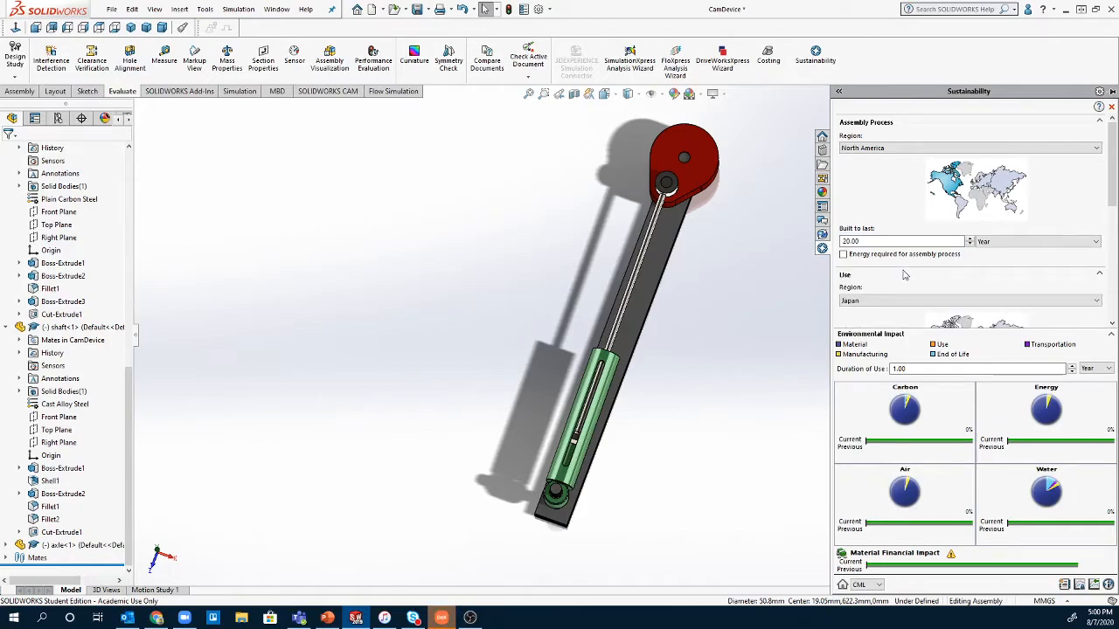
{"action": "scroll", "coordinate": [904, 274], "scroll_direction": "down", "scroll_amount": 4}
{"action": "scroll", "coordinate": [915, 217], "scroll_direction": "up", "scroll_amount": 2}
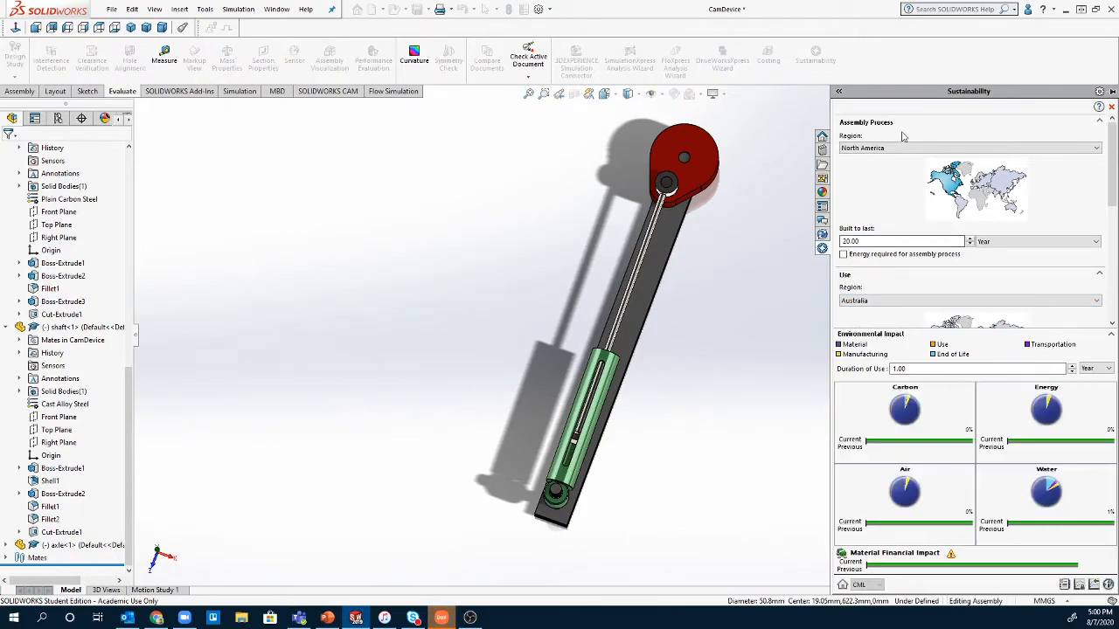
{"action": "left_click", "coordinate": [903, 125]}
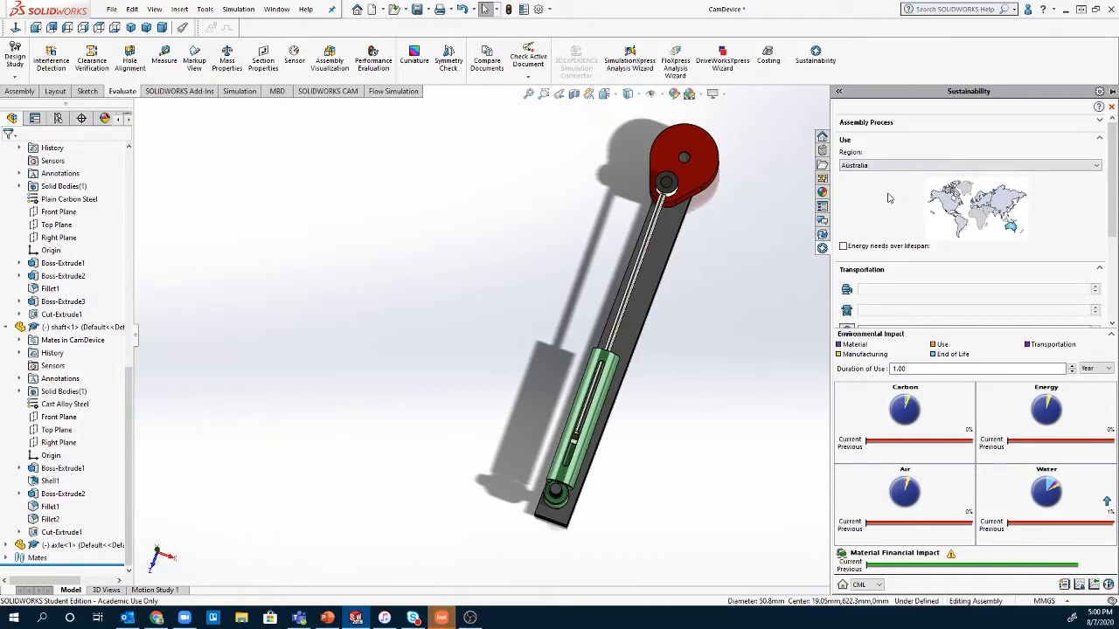
{"action": "left_click", "coordinate": [953, 168]}
{"action": "left_click", "coordinate": [911, 177]}
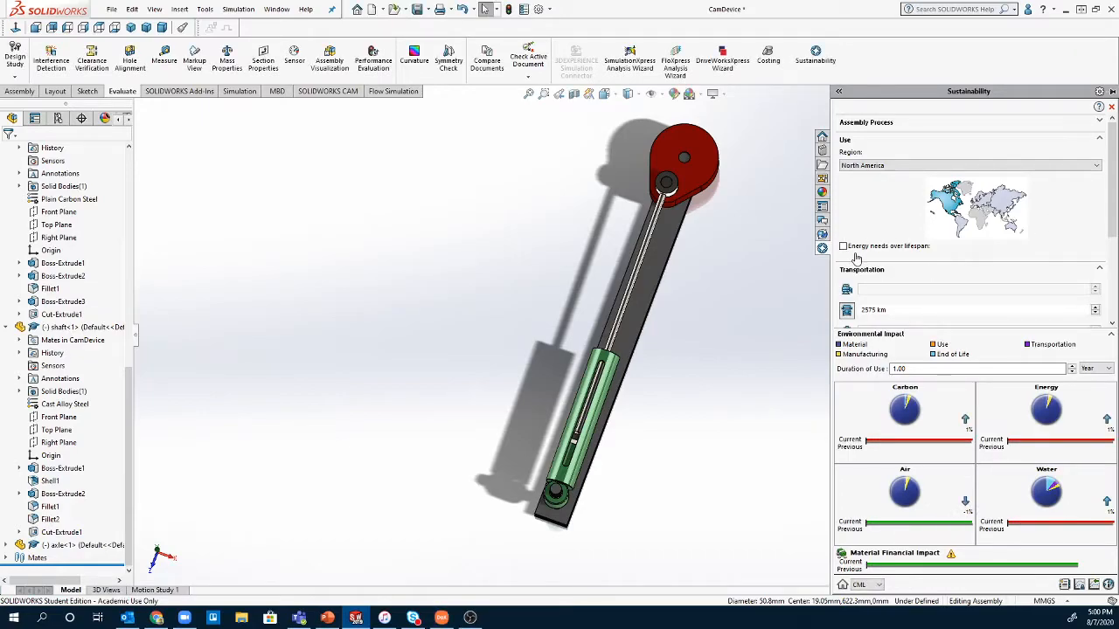
- Include energy needs over the lifespan, using electricity at 50 kWh per year
{"action": "scroll", "coordinate": [856, 259], "scroll_direction": "down", "scroll_amount": 1}
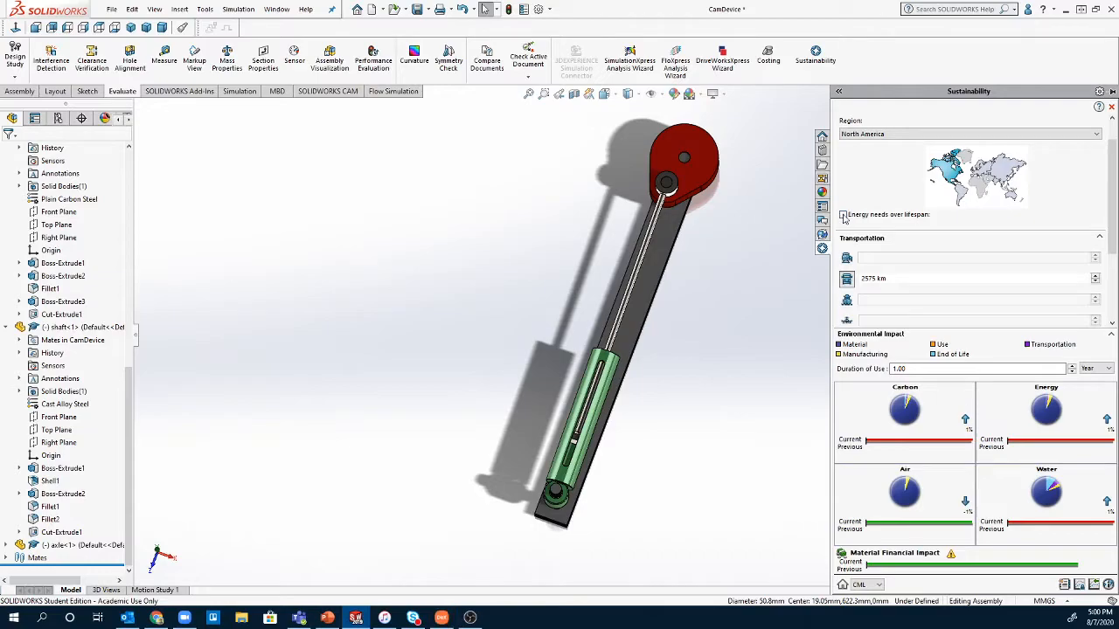
{"action": "left_click", "coordinate": [843, 215]}
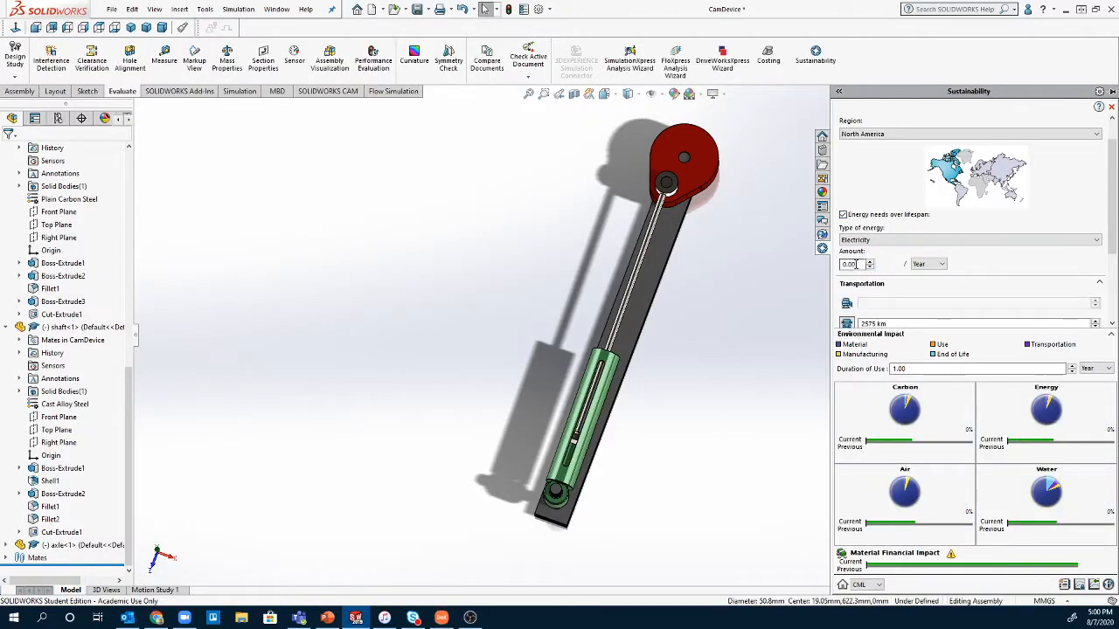
{"action": "left_click", "coordinate": [905, 241]}
{"action": "left_click", "coordinate": [907, 250]}
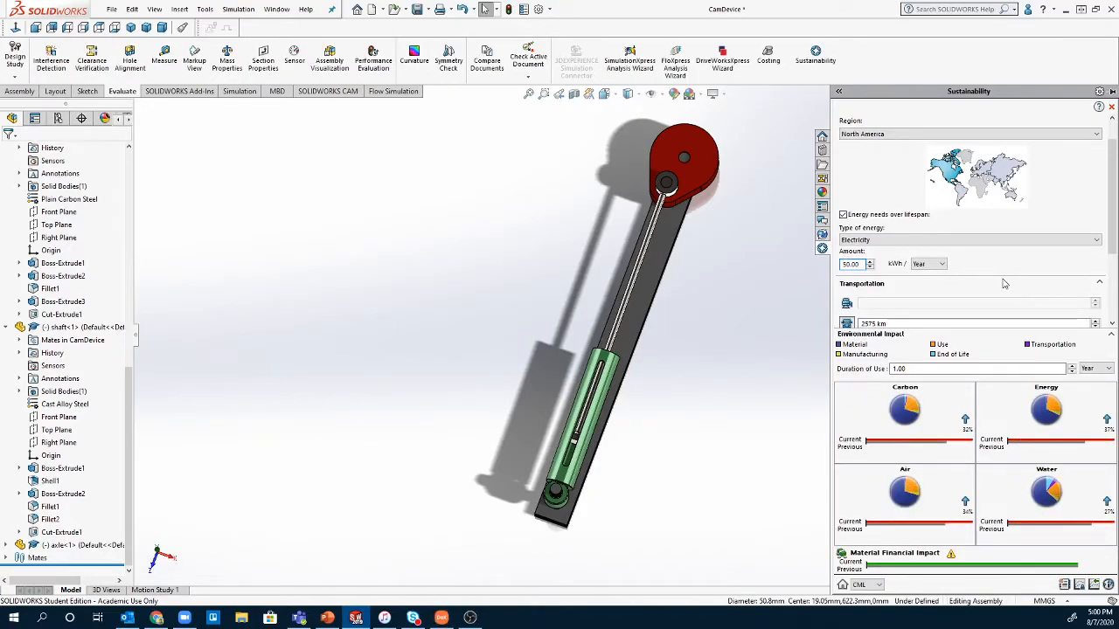
{"action": "scroll", "coordinate": [1004, 283], "scroll_direction": "down", "scroll_amount": 2}
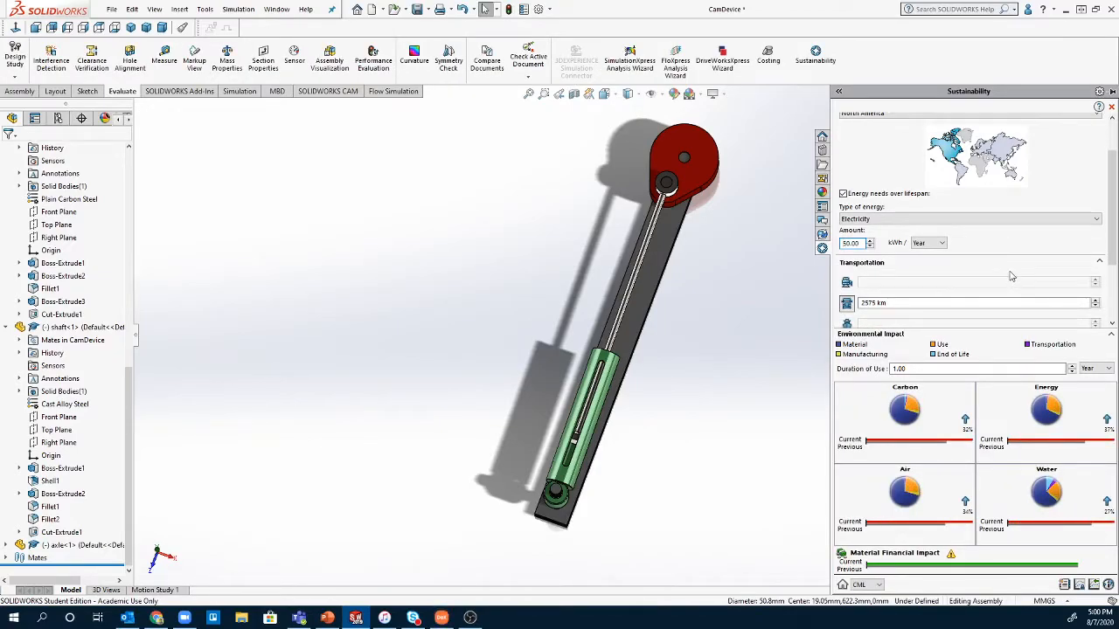
{"action": "scroll", "coordinate": [1011, 276], "scroll_direction": "down", "scroll_amount": 2}
{"action": "scroll", "coordinate": [998, 270], "scroll_direction": "up", "scroll_amount": 4}
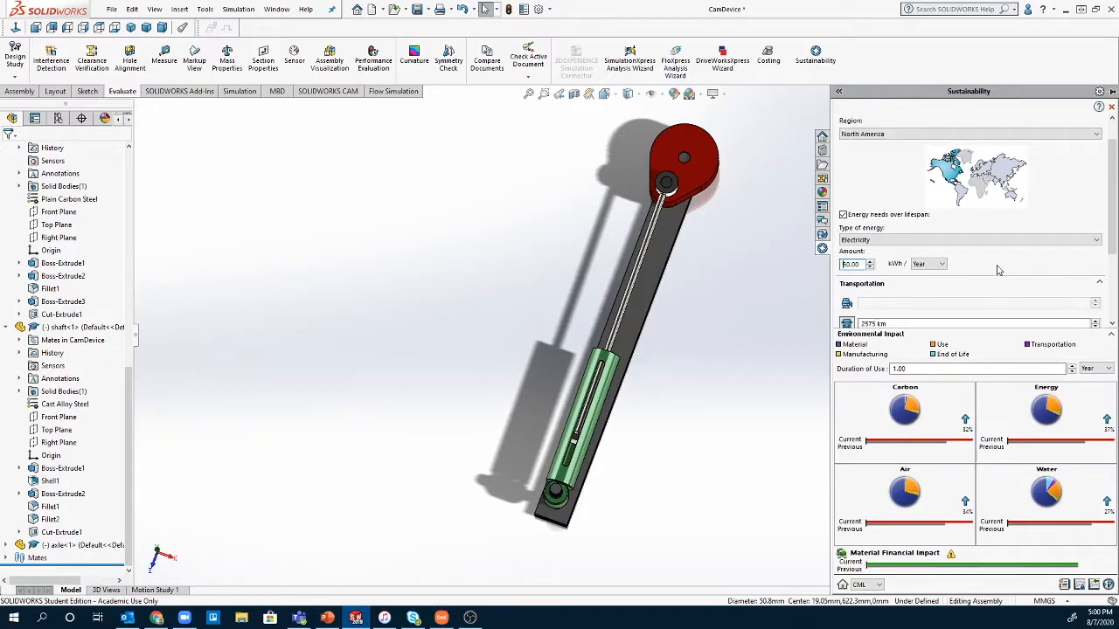
{"action": "scroll", "coordinate": [917, 220], "scroll_direction": "up", "scroll_amount": 3}
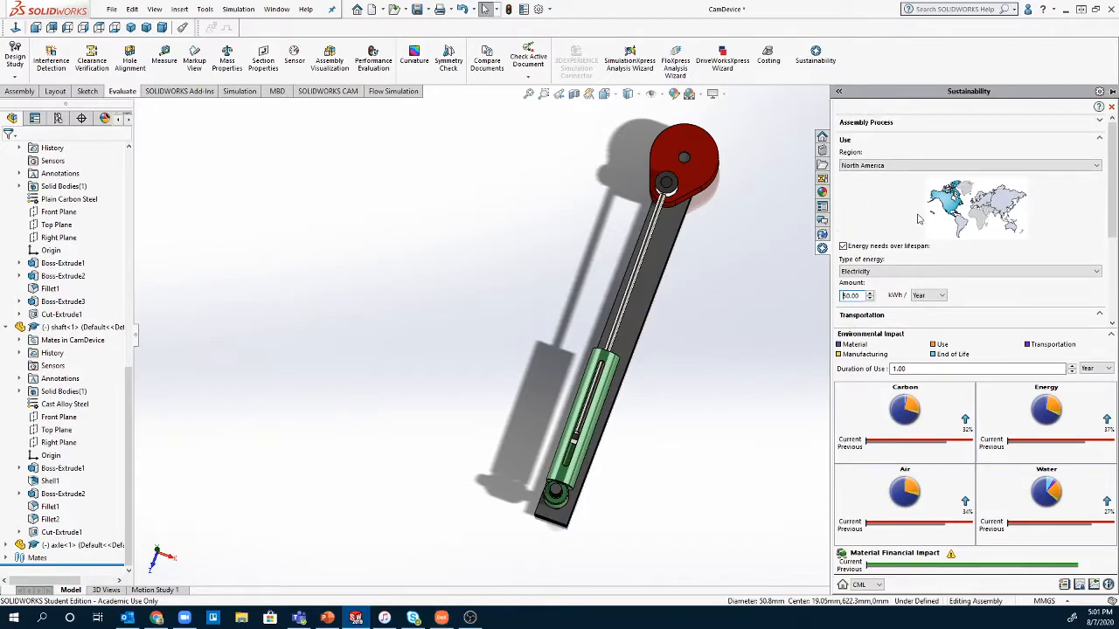
{"action": "scroll", "coordinate": [918, 219], "scroll_direction": "down", "scroll_amount": 5}
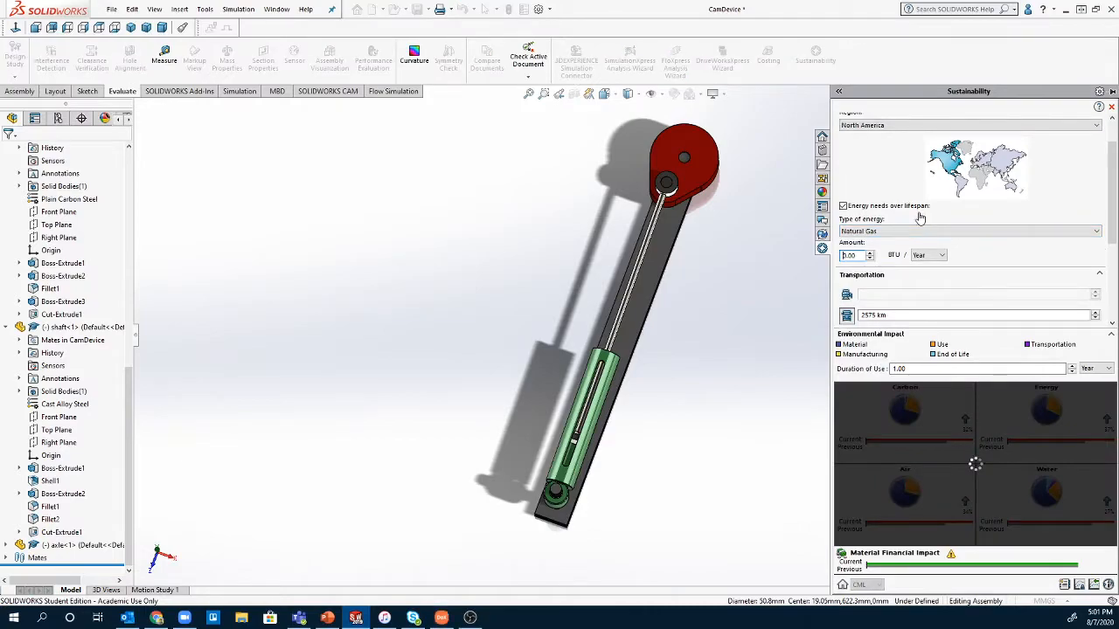
{"action": "left_click", "coordinate": [912, 232]}
{"action": "left_click", "coordinate": [905, 244]}
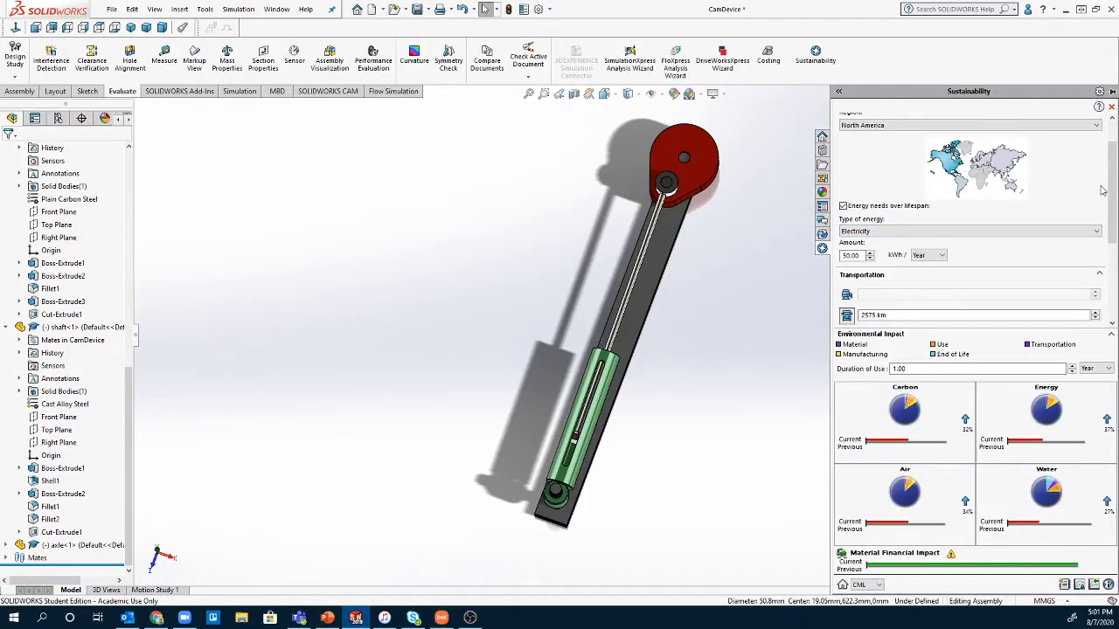
- Change the use region to Europe and collapse the Use settings
{"action": "scroll", "coordinate": [1080, 188], "scroll_direction": "up", "scroll_amount": 5}
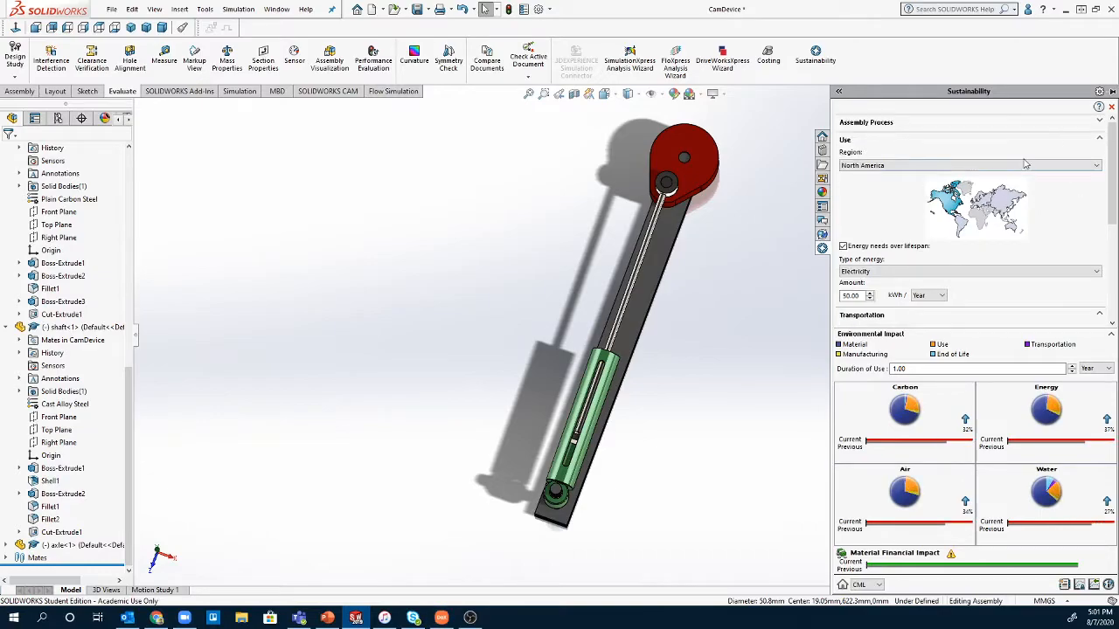
{"action": "scroll", "coordinate": [1026, 165], "scroll_direction": "up", "scroll_amount": 2}
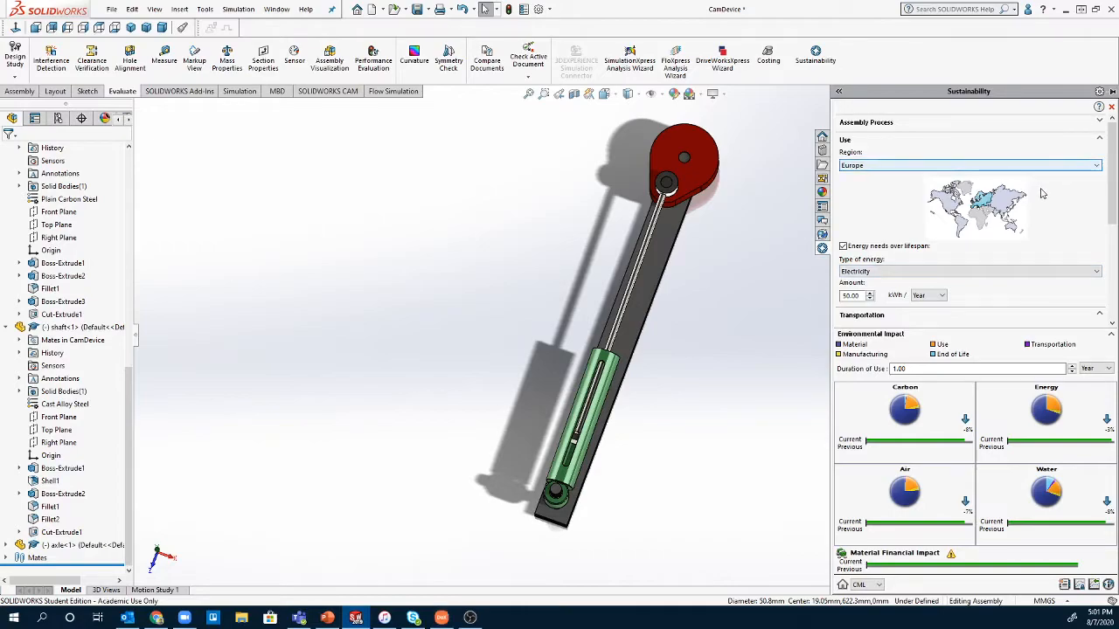
{"action": "left_click", "coordinate": [1099, 140]}
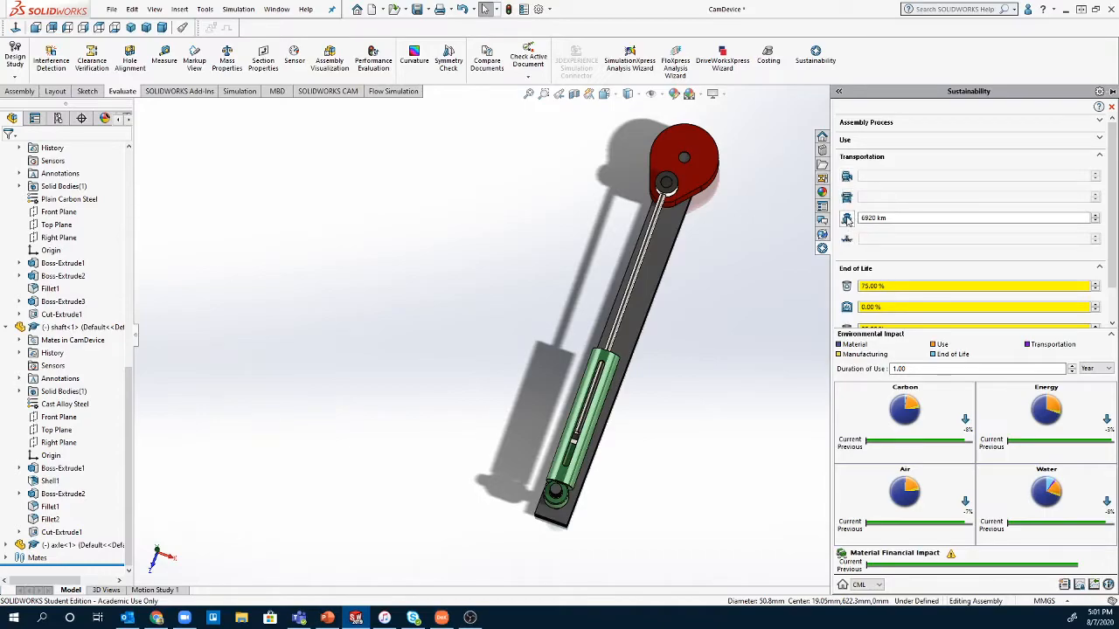
- Specify train transportation over 2000 mi and collapse the Transportation settings
{"action": "left_click", "coordinate": [846, 177]}
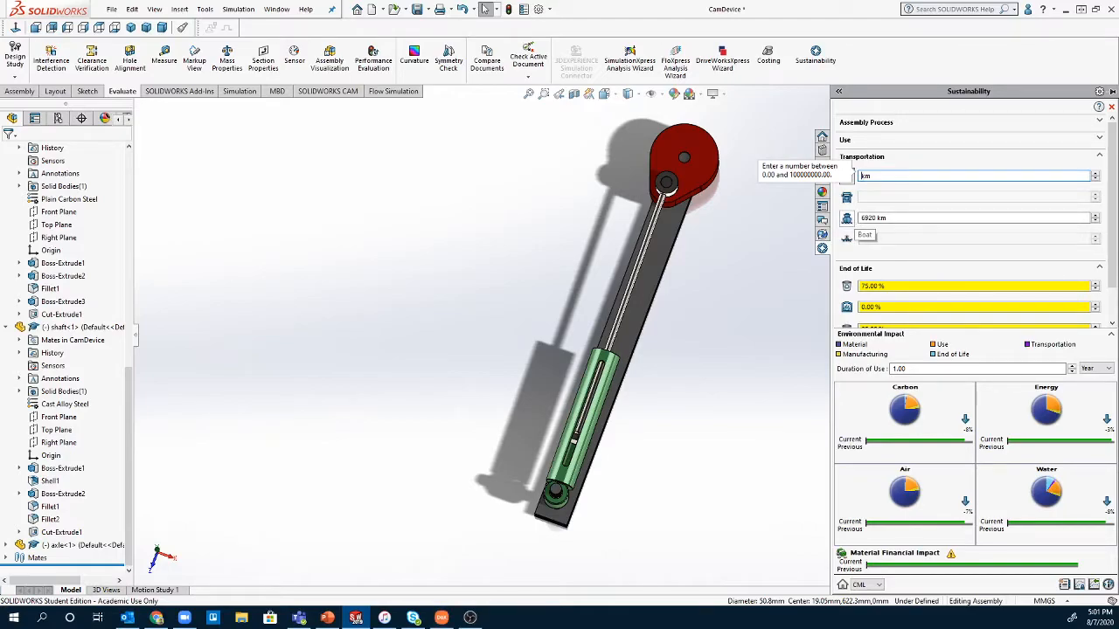
{"action": "type", "text": "2000"}
{"action": "key", "text": "Delete"}
{"action": "type", "text": "mi"}
{"action": "key", "text": "Return"}
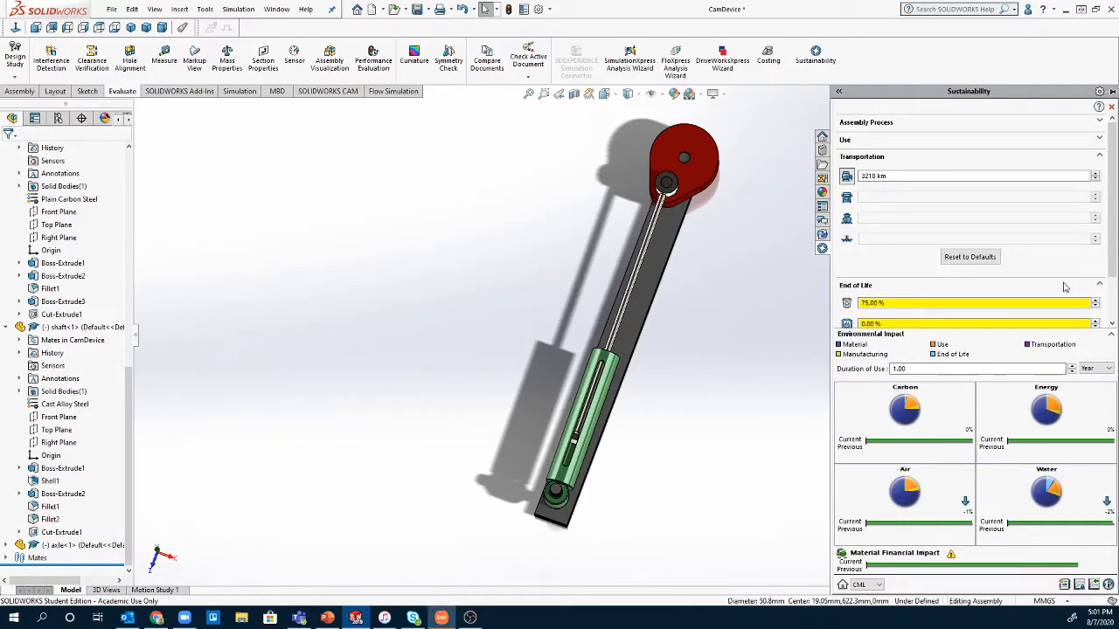
{"action": "left_click", "coordinate": [1101, 159]}
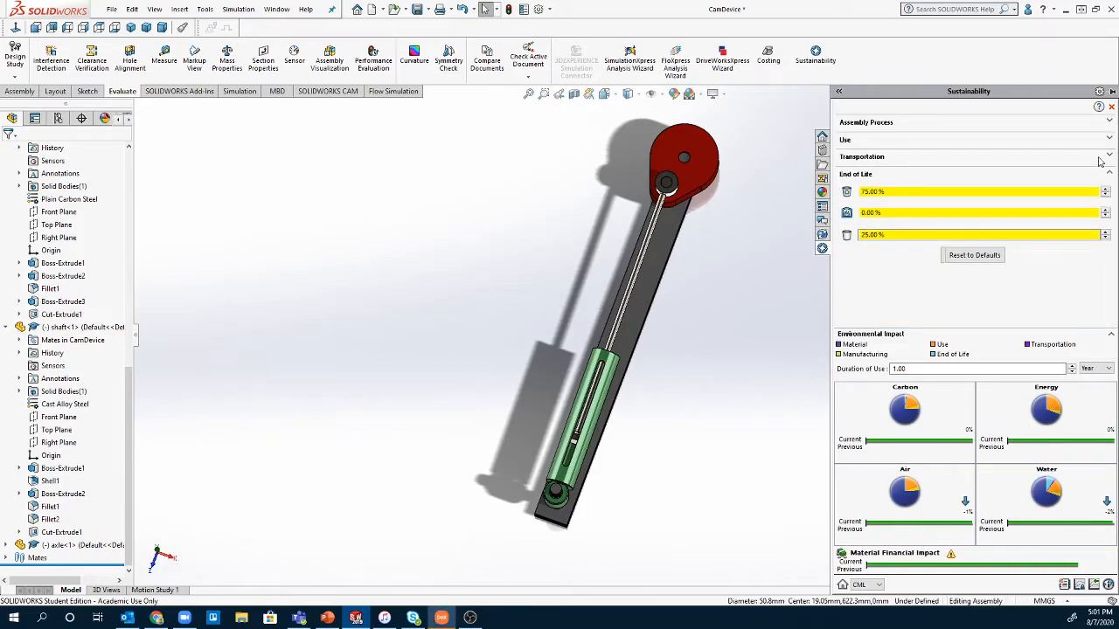
- Set the end-of-life recycled share to 50 % and collapse the End of Life settings
{"action": "left_click", "coordinate": [907, 192]}
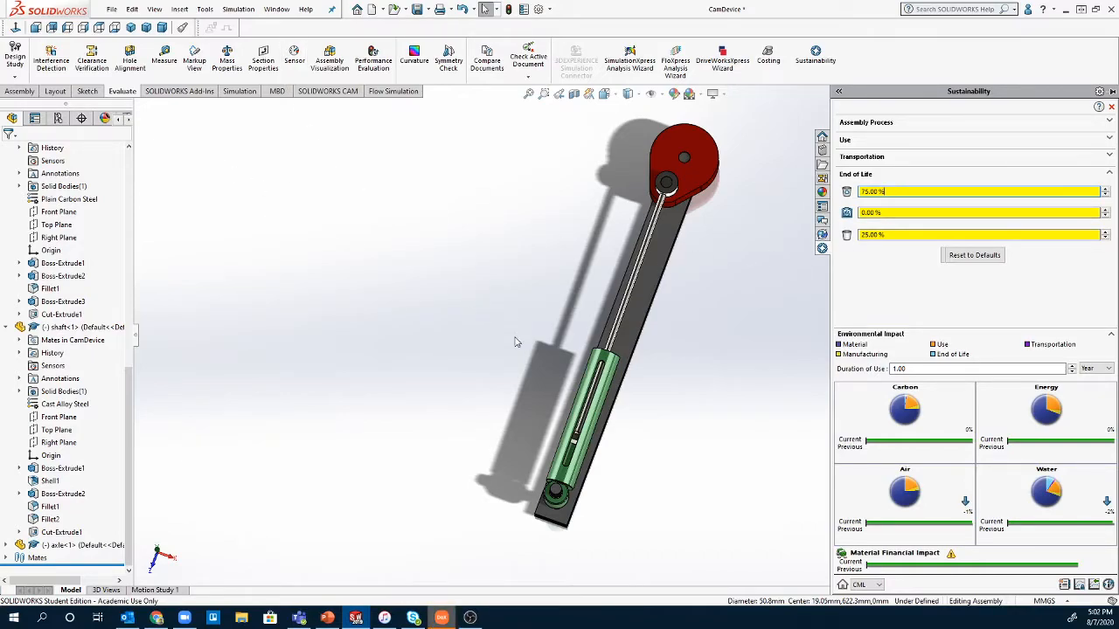
{"action": "left_click", "coordinate": [894, 196]}
{"action": "type", "text": "50"}
{"action": "key", "text": "Return"}
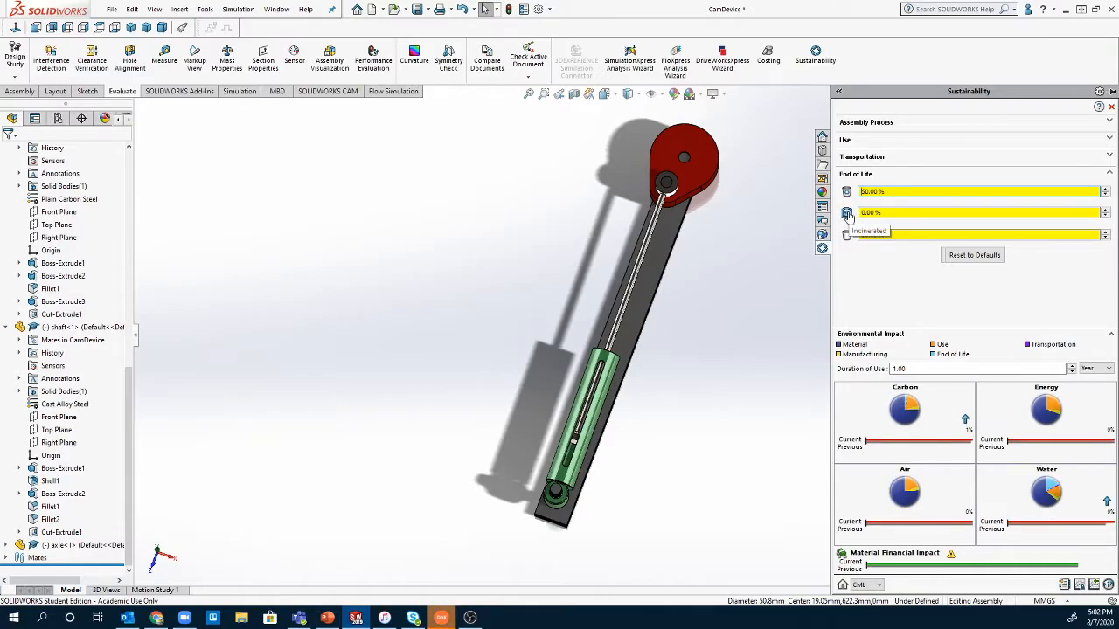
{"action": "double_click", "coordinate": [890, 235]}
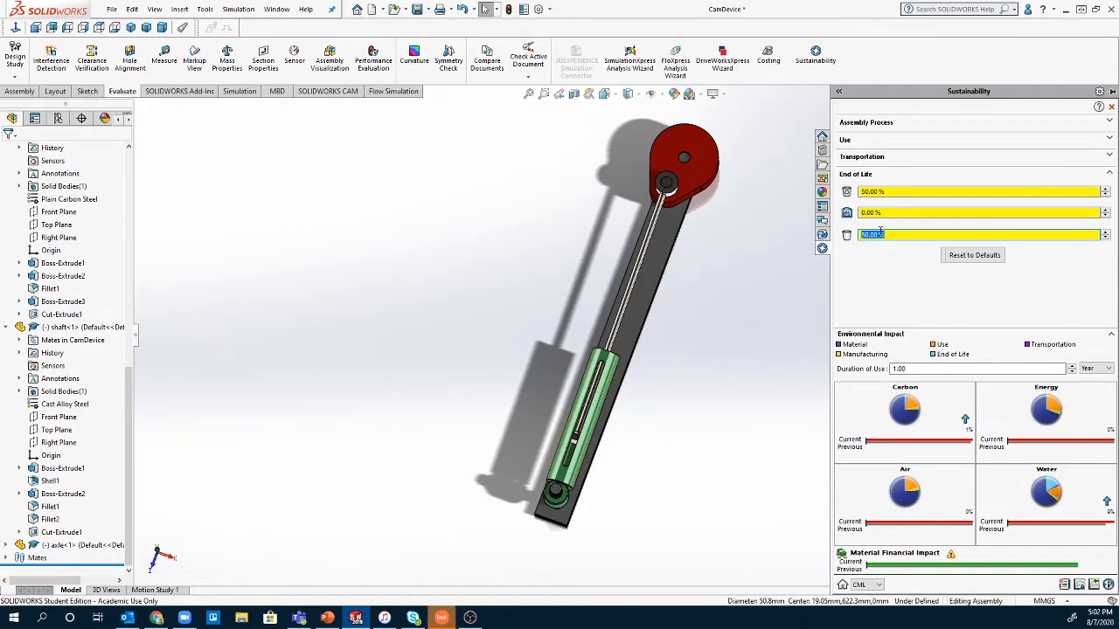
{"action": "left_click", "coordinate": [897, 175]}
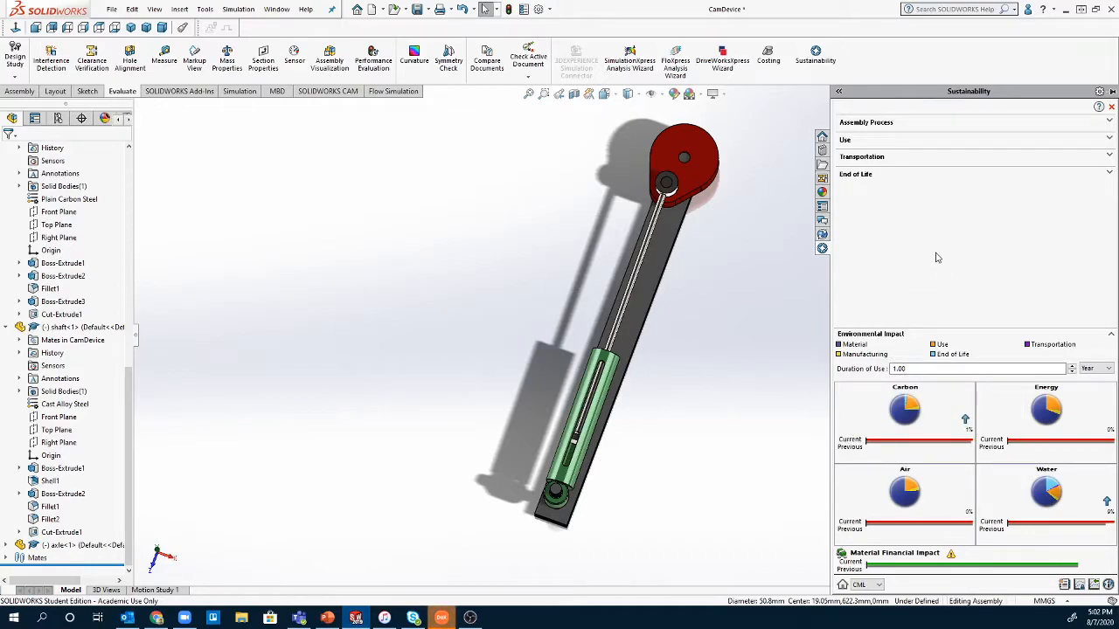
- Set the duration of use to 20 years
{"action": "double_click", "coordinate": [924, 369]}
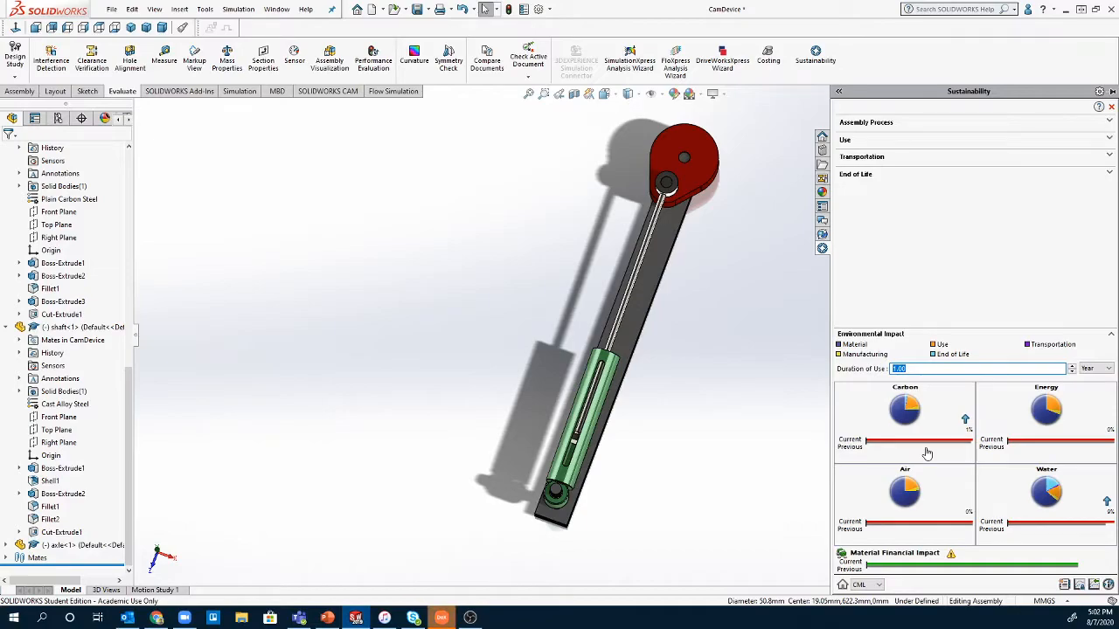
{"action": "type", "text": "20"}
{"action": "key", "text": "Return"}
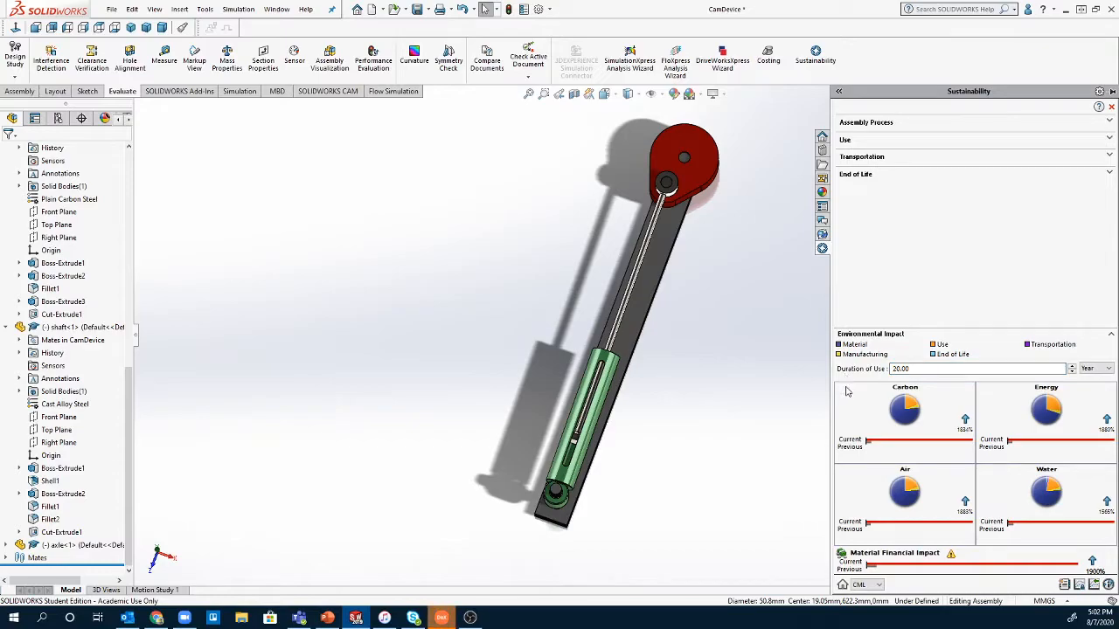
- Examine the carbon footprint breakdown by life-cycle phase and the material financial impact, and return to the environmental impact overview
{"action": "mouse_move", "coordinate": [878, 445]}
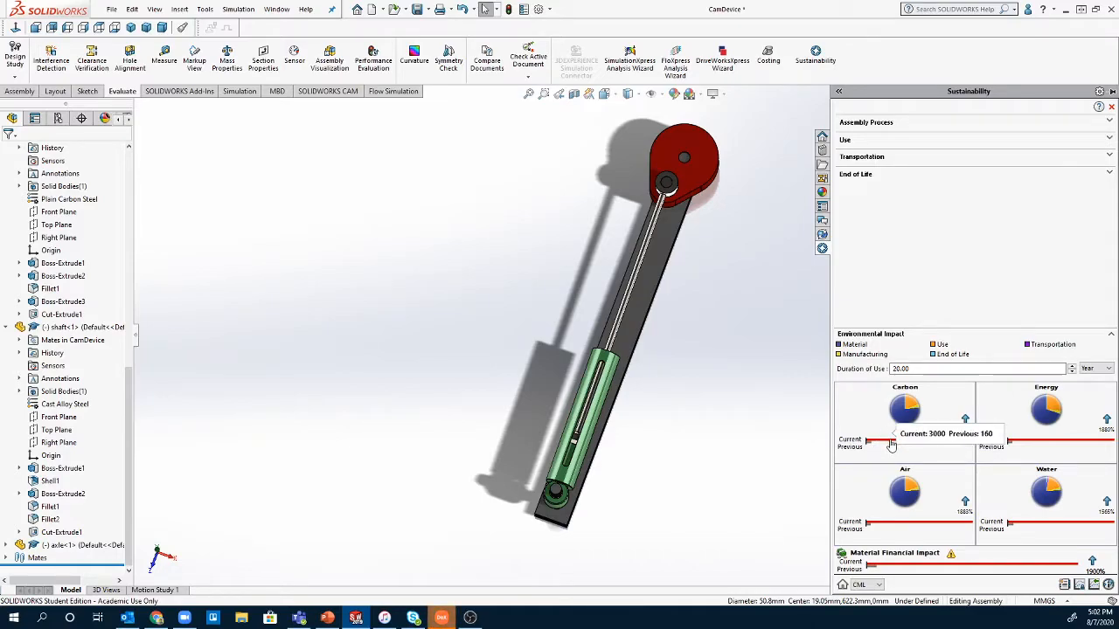
{"action": "left_click", "coordinate": [892, 445]}
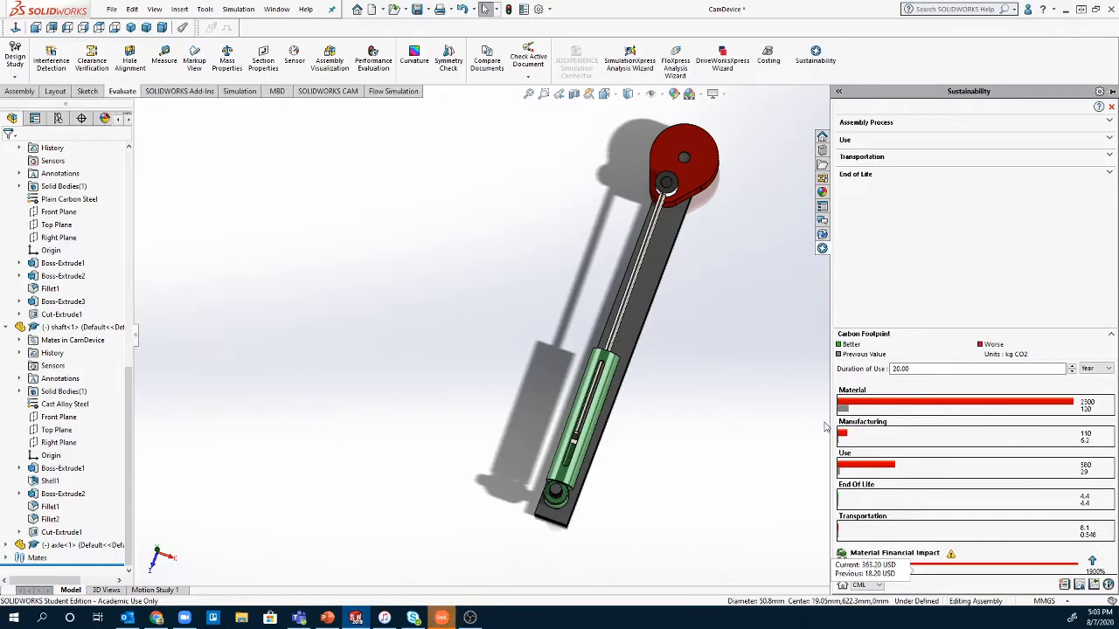
{"action": "mouse_move", "coordinate": [859, 348]}
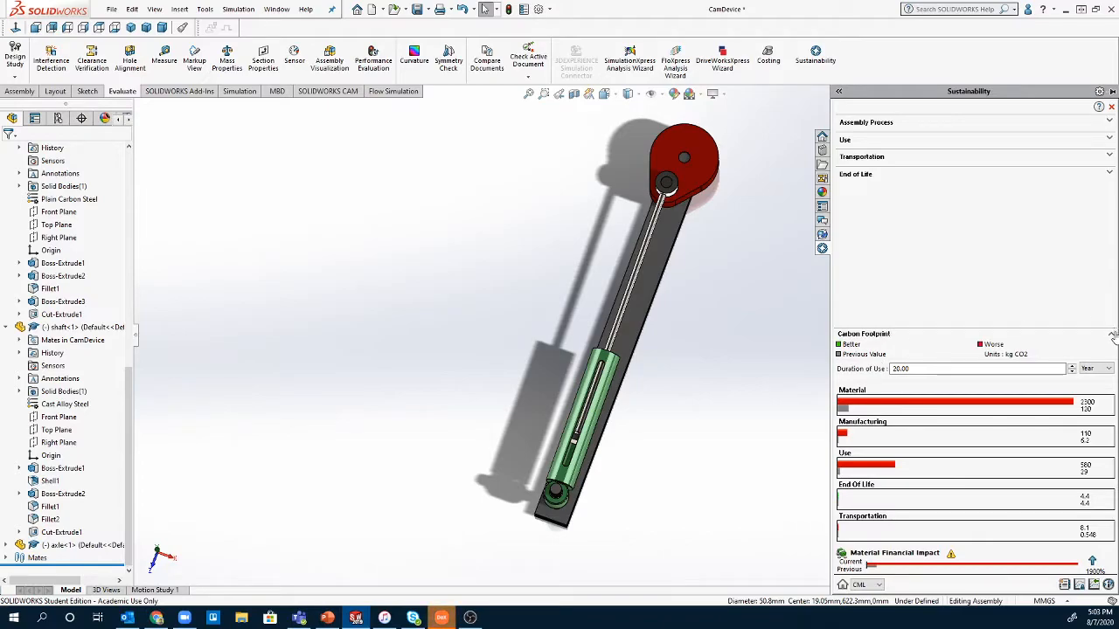
{"action": "mouse_move", "coordinate": [1005, 566]}
{"action": "left_click", "coordinate": [1110, 335]}
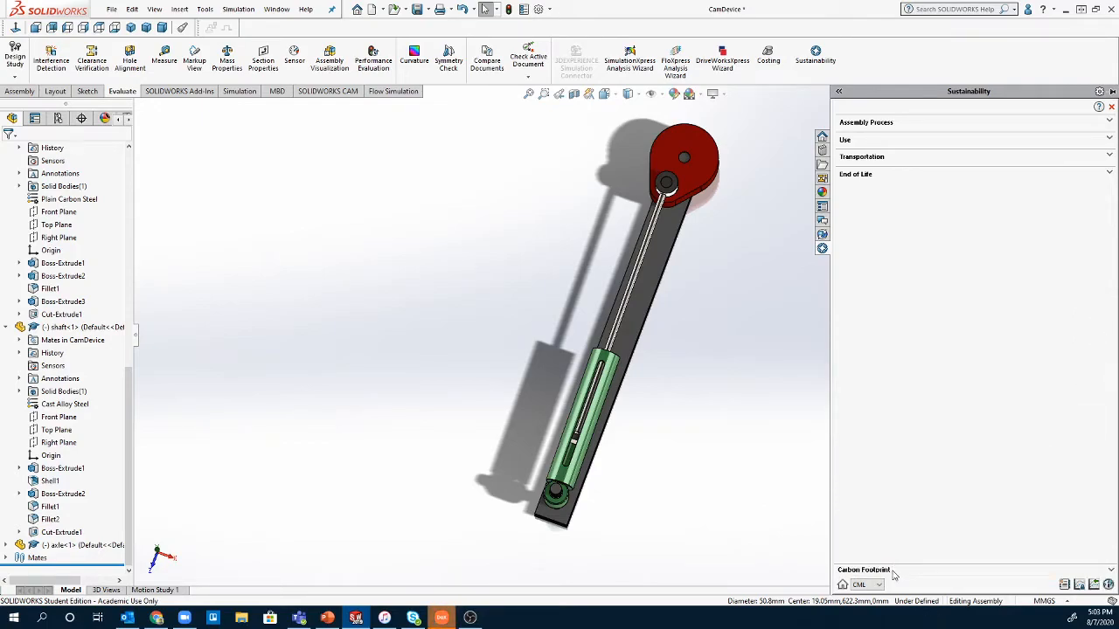
{"action": "left_click", "coordinate": [1110, 570]}
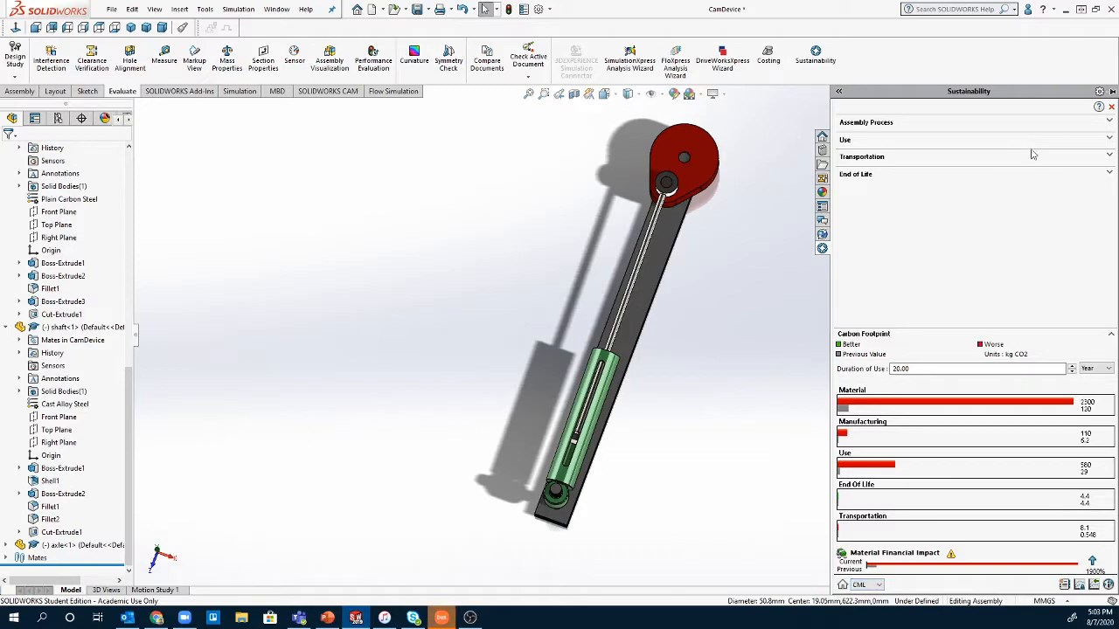
{"action": "left_click", "coordinate": [841, 585]}
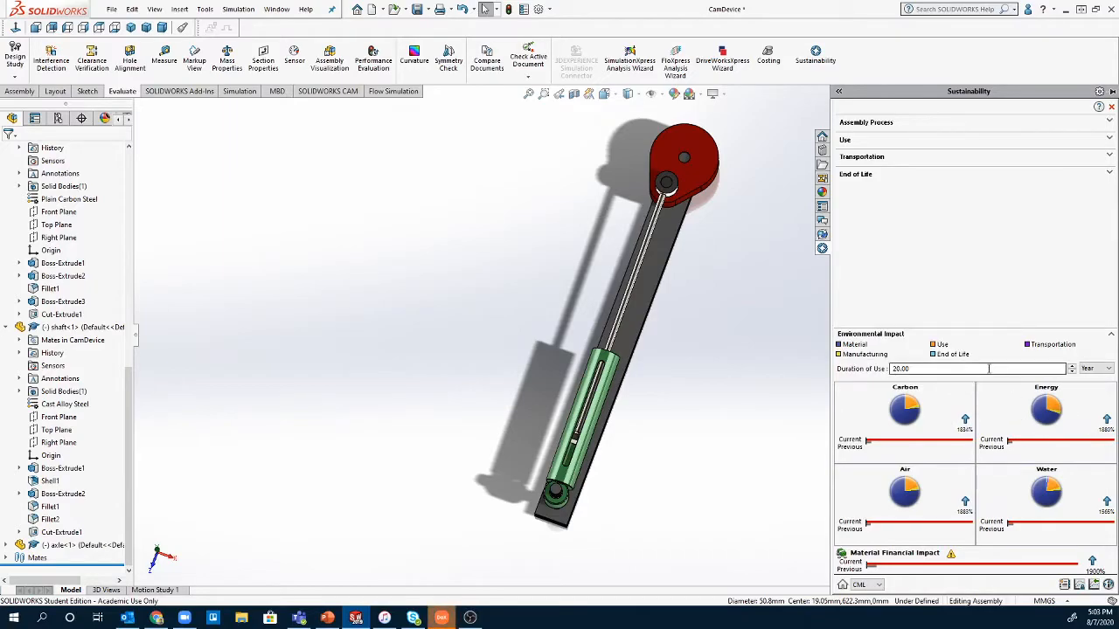
- Examine the energy consumption breakdown by life-cycle phase, return to the overview and compare the water and air impacts
{"action": "left_click", "coordinate": [1037, 416]}
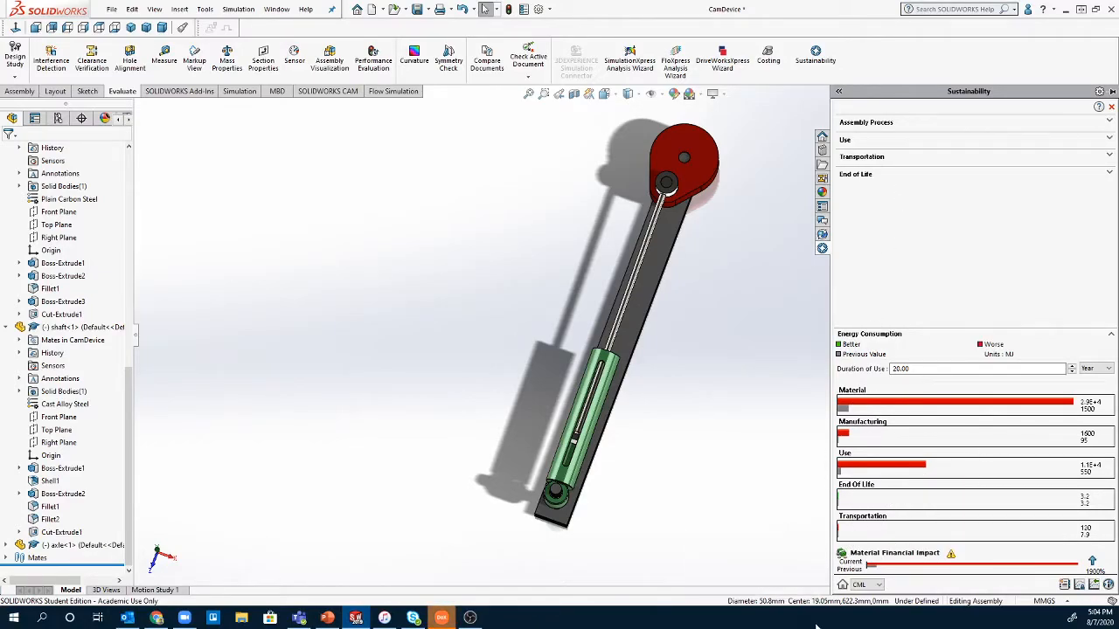
{"action": "left_click", "coordinate": [844, 586]}
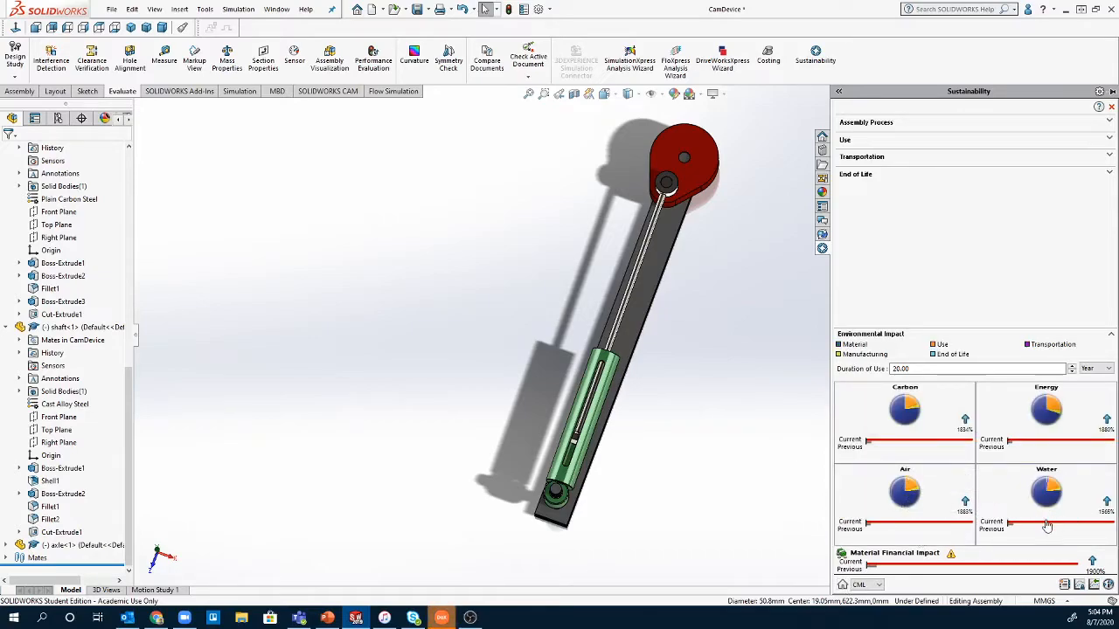
{"action": "mouse_move", "coordinate": [1062, 529]}
{"action": "mouse_move", "coordinate": [902, 474]}
- Set the duration of use back to 1 year
{"action": "double_click", "coordinate": [925, 369]}
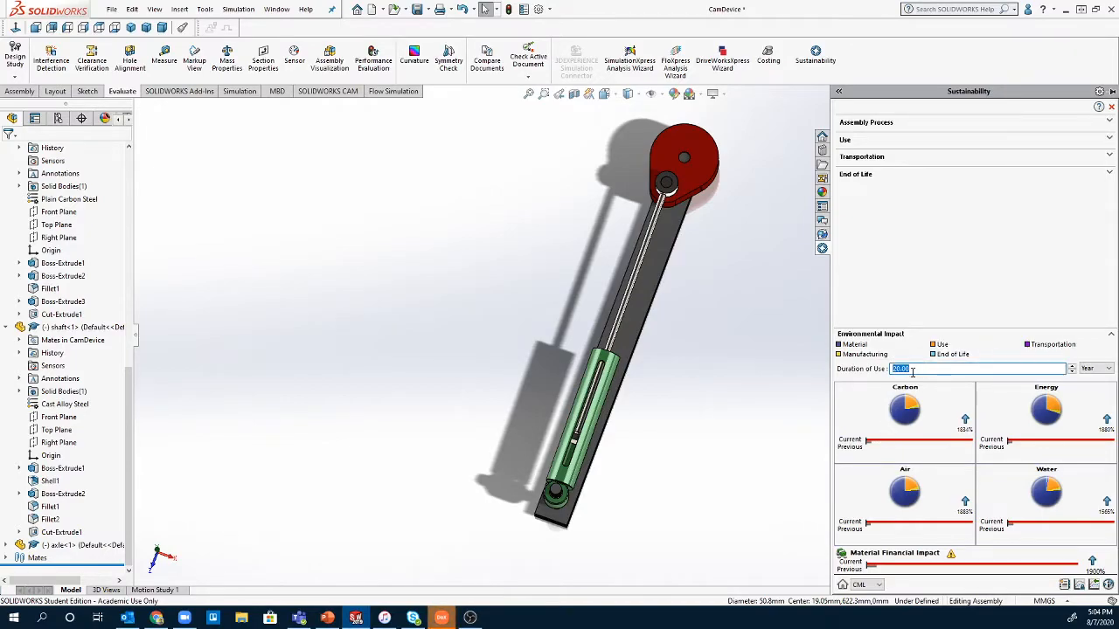
{"action": "type", "text": "1"}
{"action": "key", "text": "Return"}
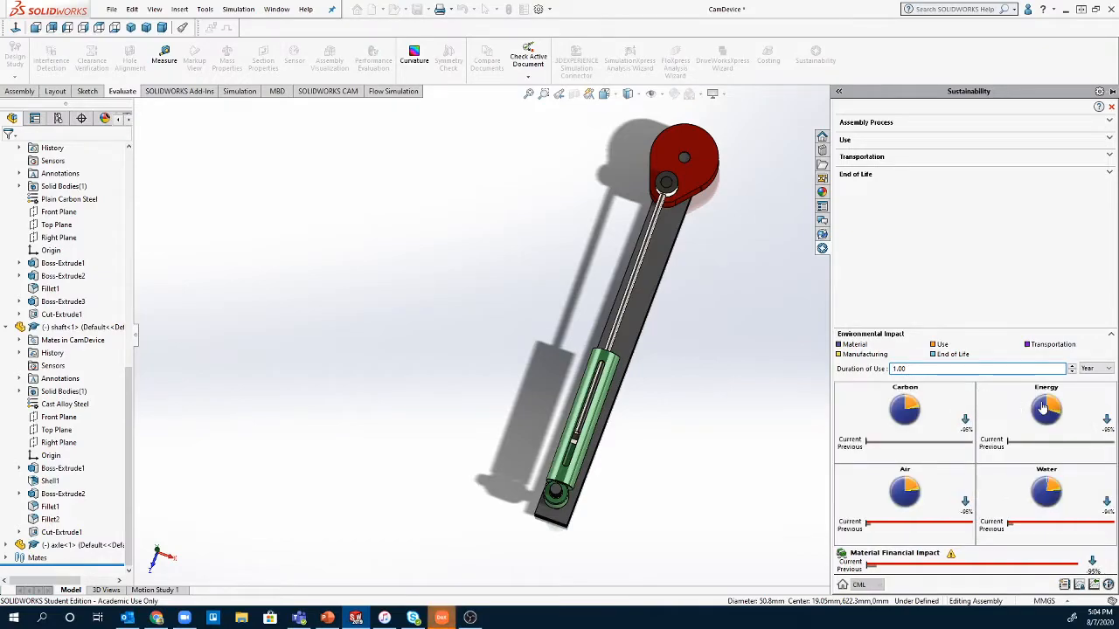
- Compare the current and previous carbon footprint for the shorter duration of use, and return to the impact overview
{"action": "mouse_move", "coordinate": [883, 495]}
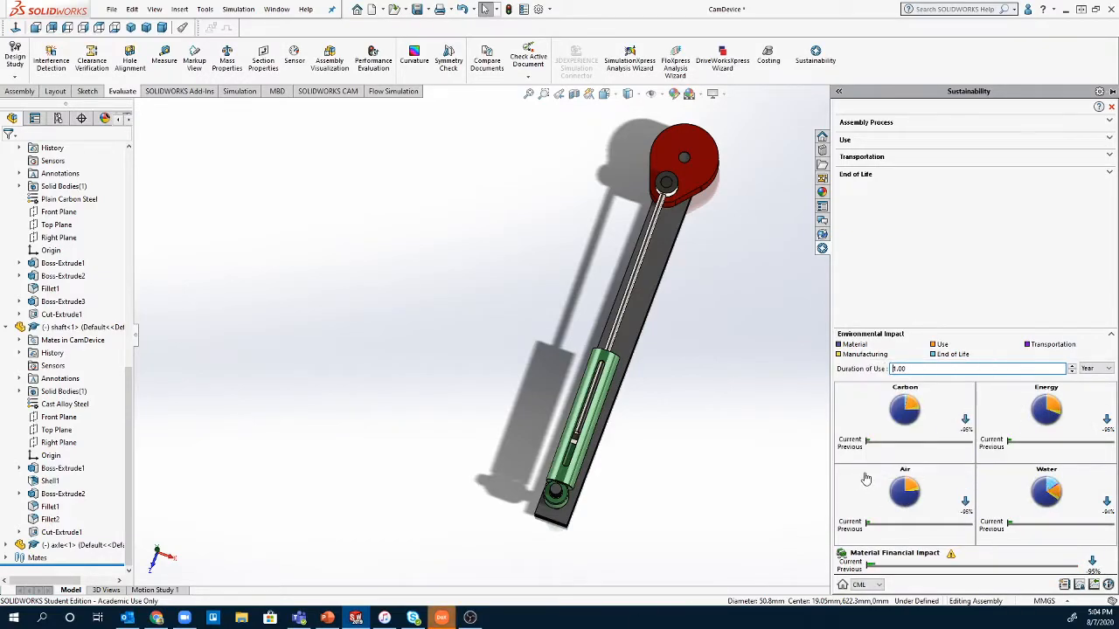
{"action": "mouse_move", "coordinate": [881, 445]}
{"action": "left_click", "coordinate": [903, 424]}
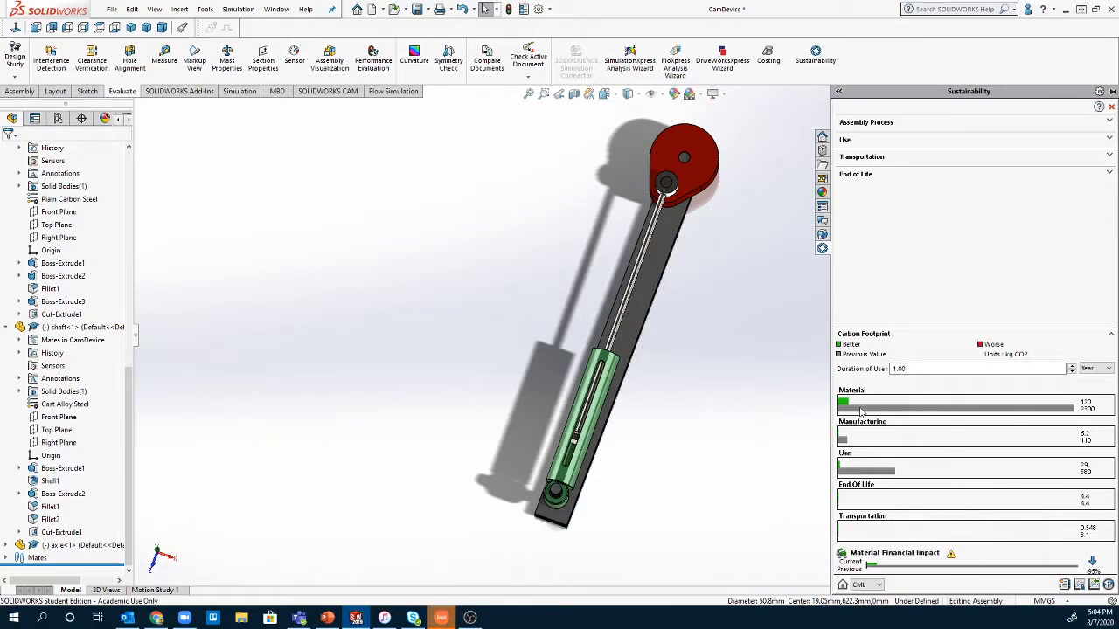
{"action": "left_click", "coordinate": [842, 584]}
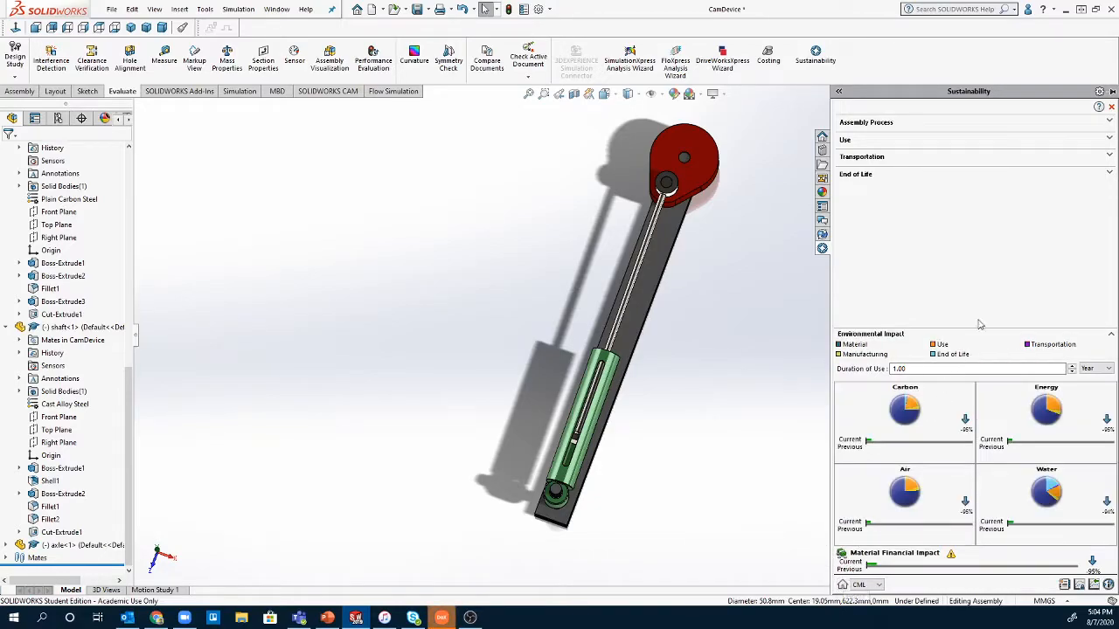
- Change the assembly process region to India and collapse the Assembly Process settings
{"action": "left_click", "coordinate": [1000, 131]}
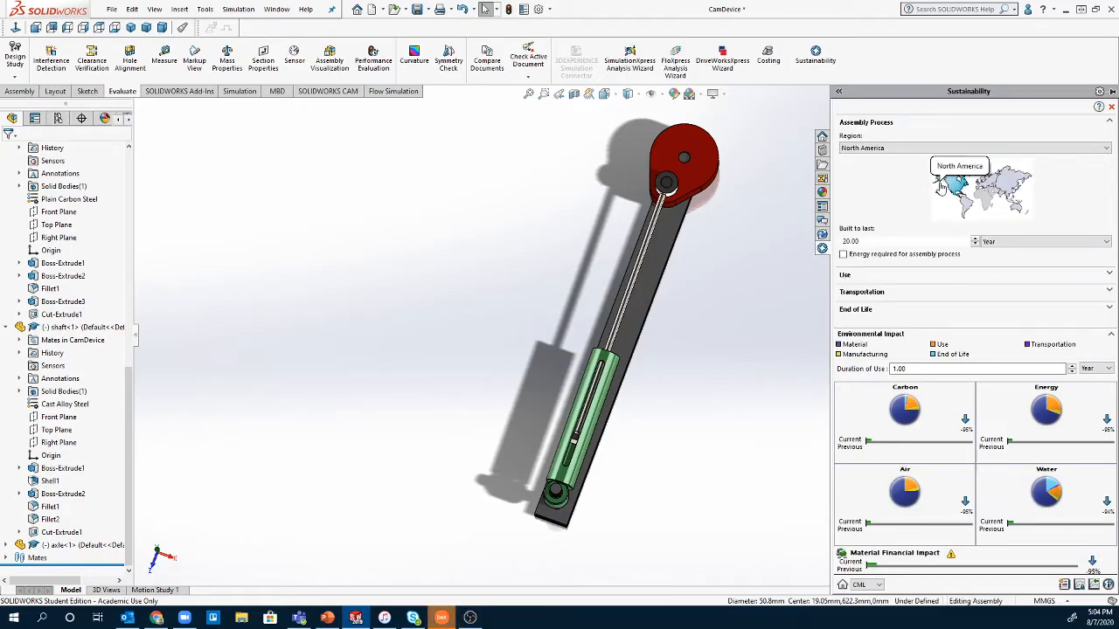
{"action": "left_click", "coordinate": [886, 150]}
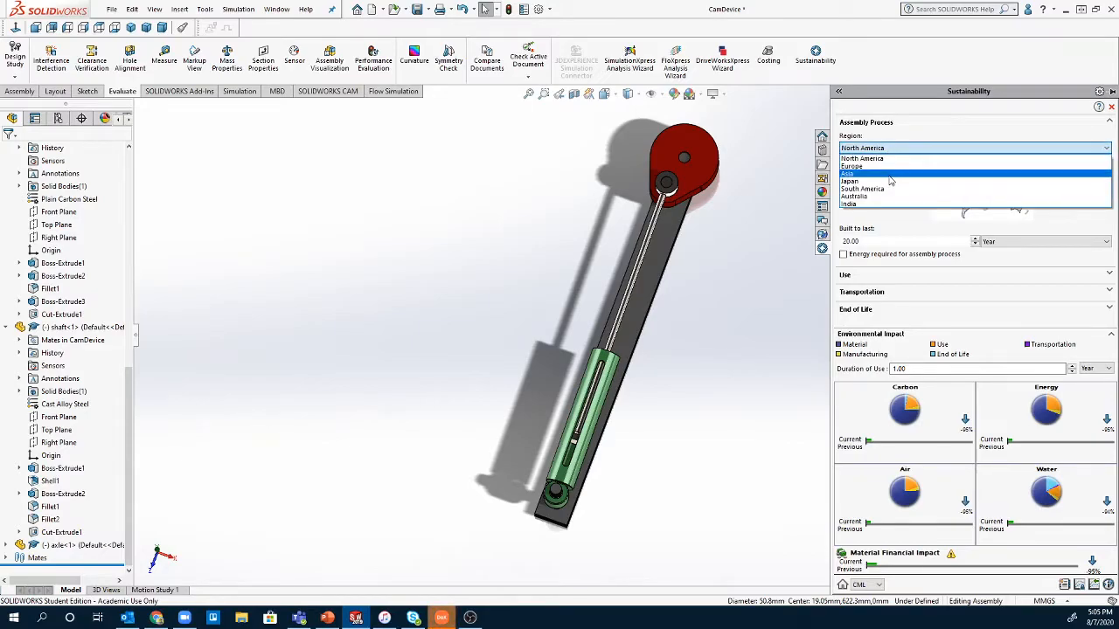
{"action": "left_click", "coordinate": [895, 205]}
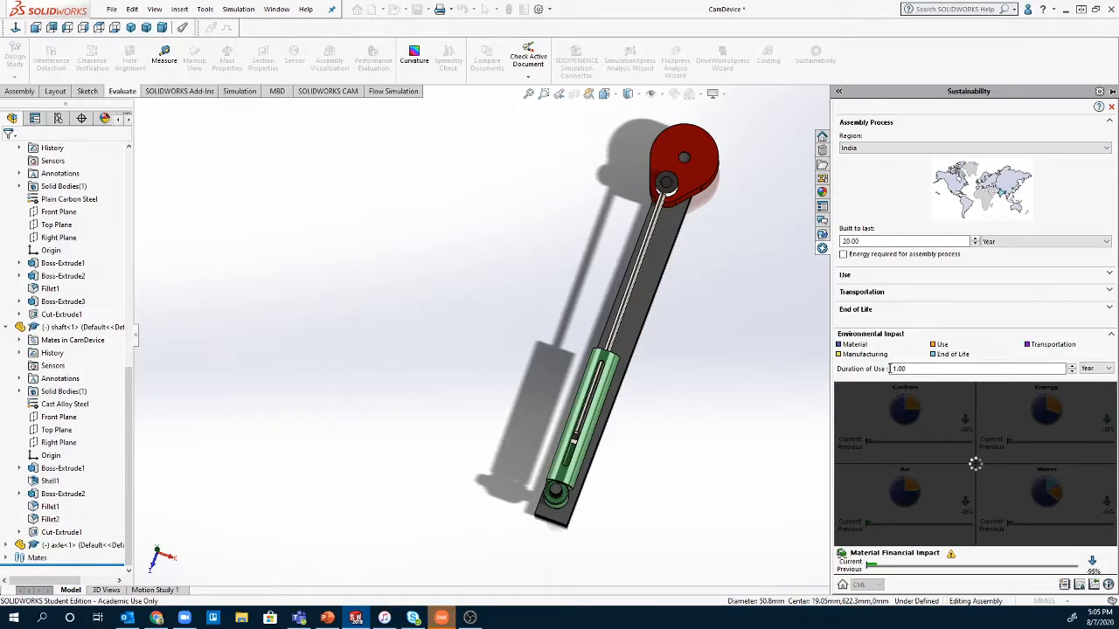
{"action": "left_click", "coordinate": [1110, 123]}
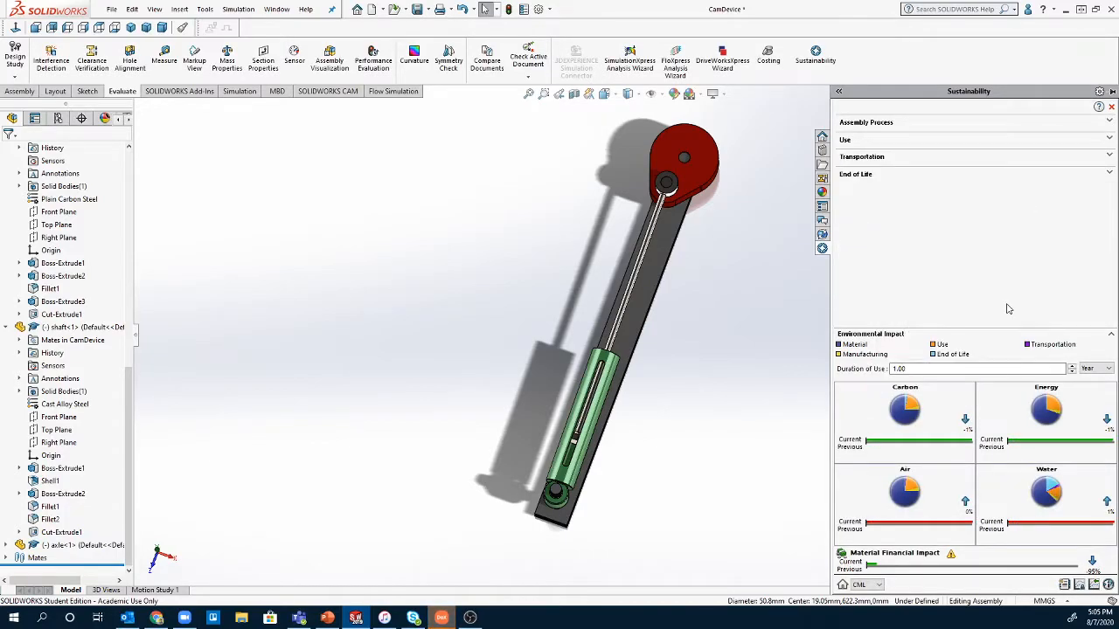
- Check the transportation mode and distance for the new assembly region, collapse the settings and review the impact comparison
{"action": "left_click", "coordinate": [890, 159]}
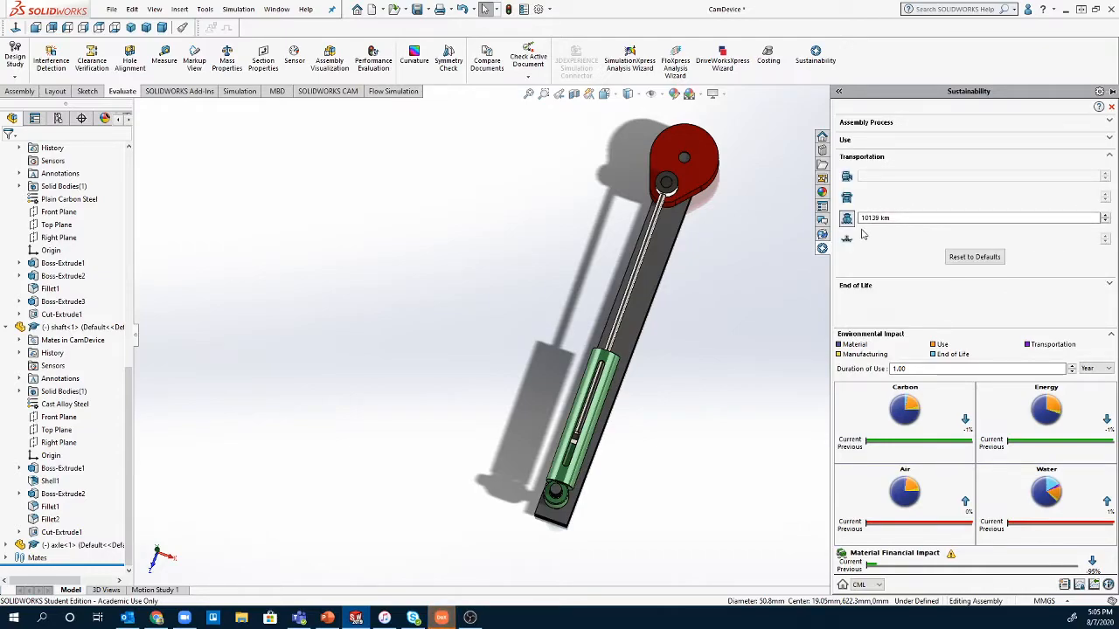
{"action": "left_click", "coordinate": [868, 158]}
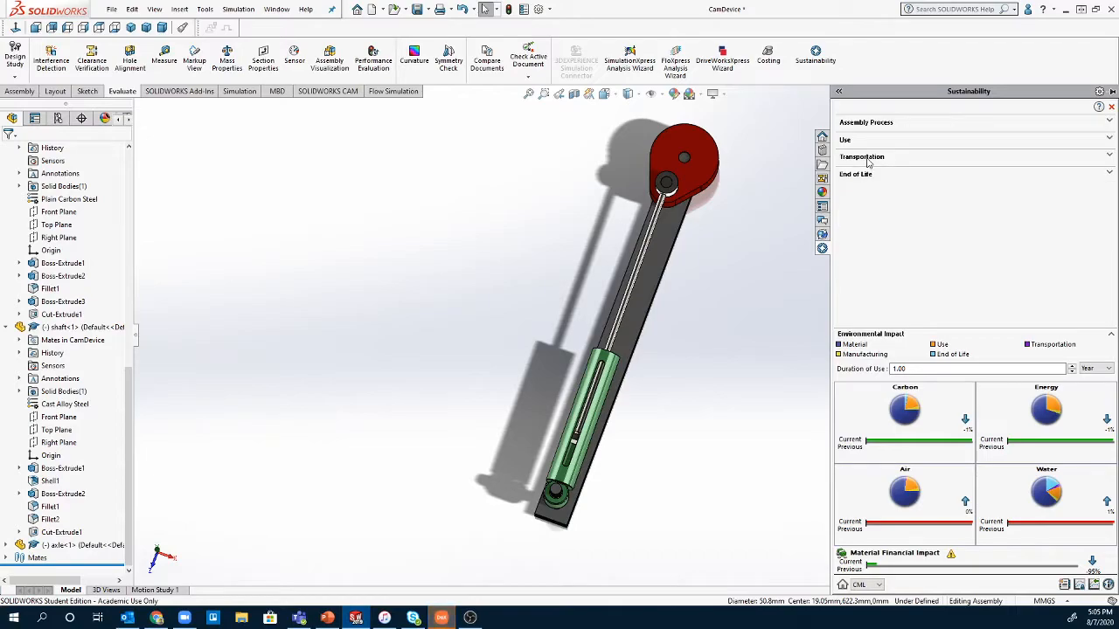
{"action": "mouse_move", "coordinate": [963, 446]}
{"action": "mouse_move", "coordinate": [899, 551]}
{"action": "mouse_move", "coordinate": [965, 572]}
- Generate a Sustainability report in .docx format with the file name CamDevice
{"action": "left_click", "coordinate": [1064, 585]}
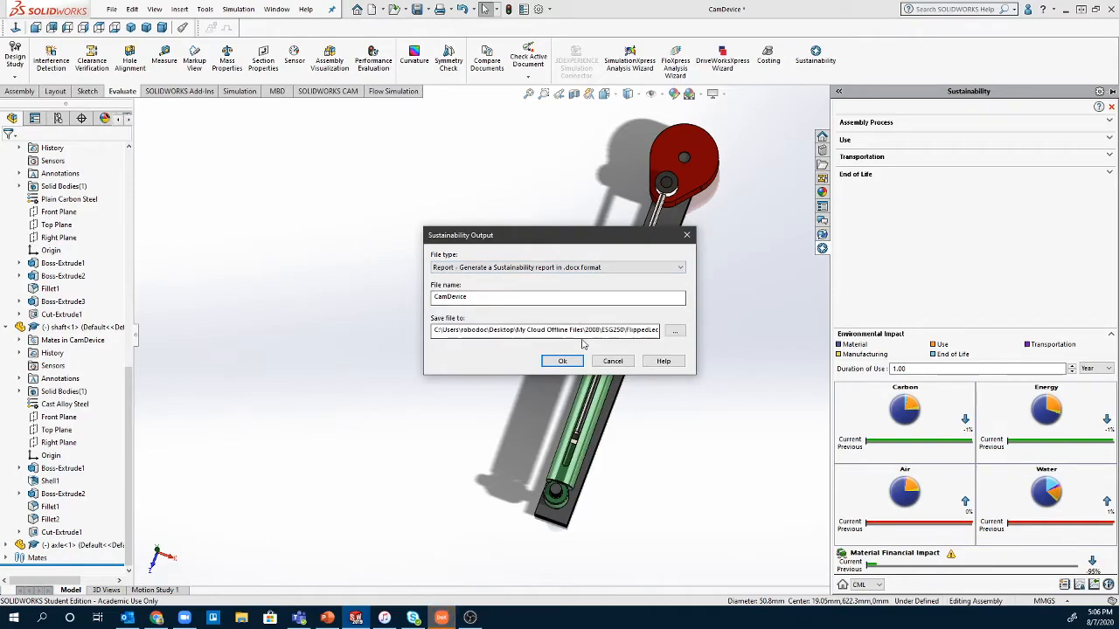
{"action": "left_click", "coordinate": [523, 271]}
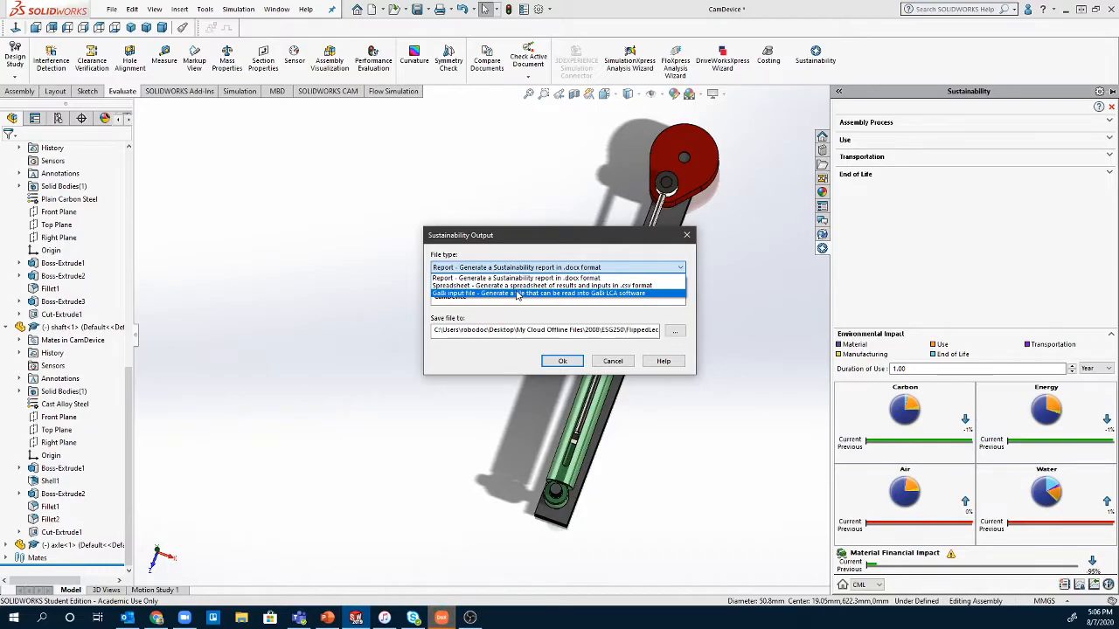
{"action": "left_click", "coordinate": [526, 278]}
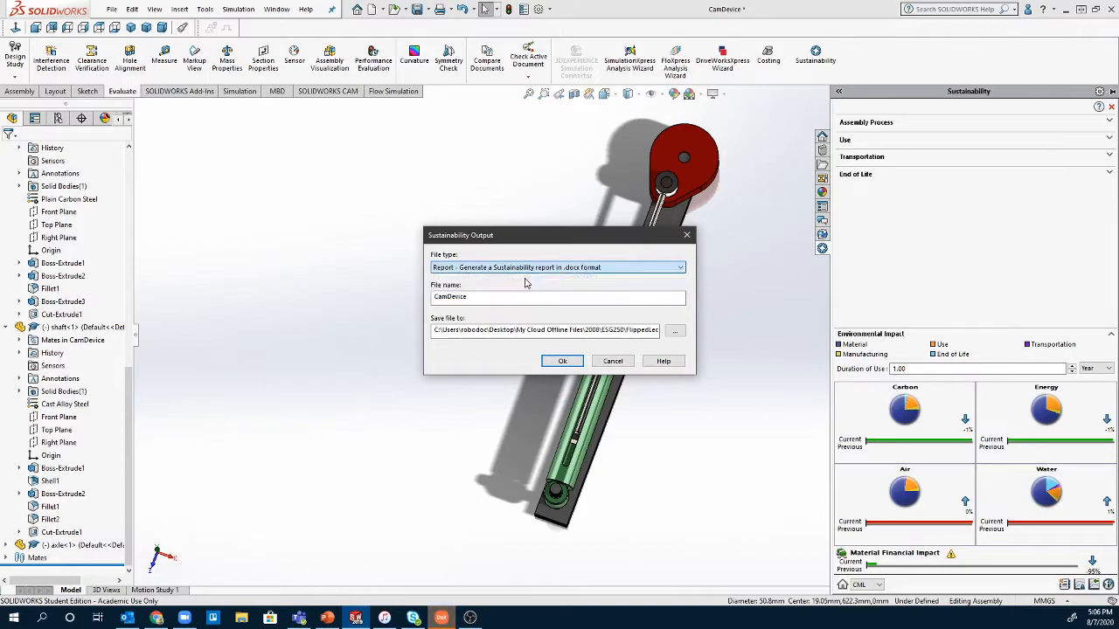
{"action": "left_click", "coordinate": [553, 364]}
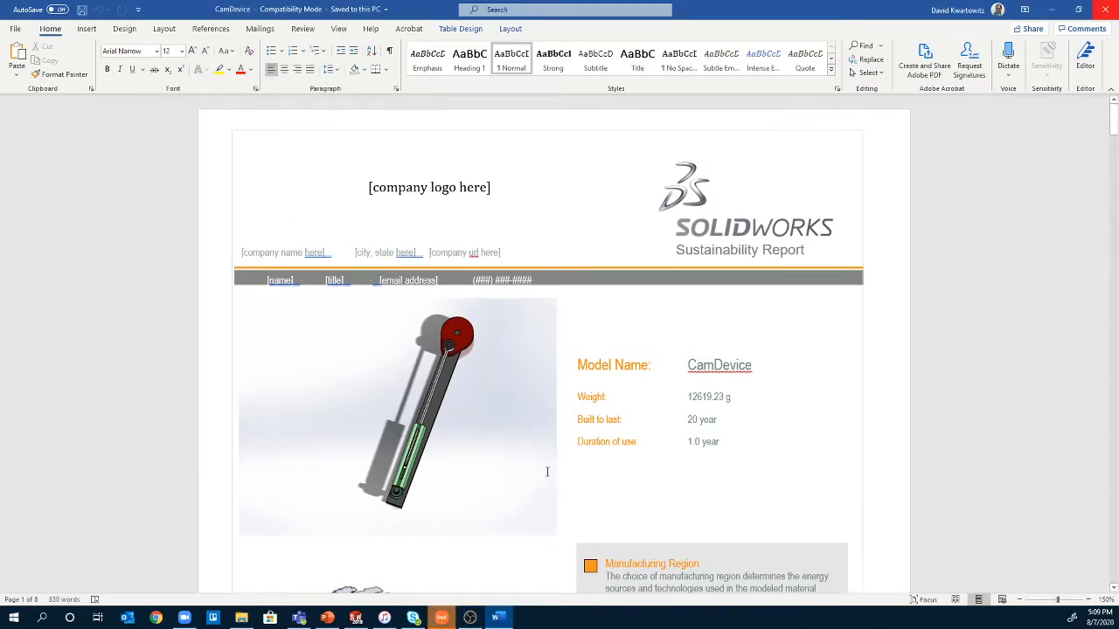
- Review the generated report's model information, manufacturing and use regions, and its assembly, use, transportation and end-of-life inputs in Word
{"action": "scroll", "coordinate": [294, 313], "scroll_direction": "down", "scroll_amount": 3}
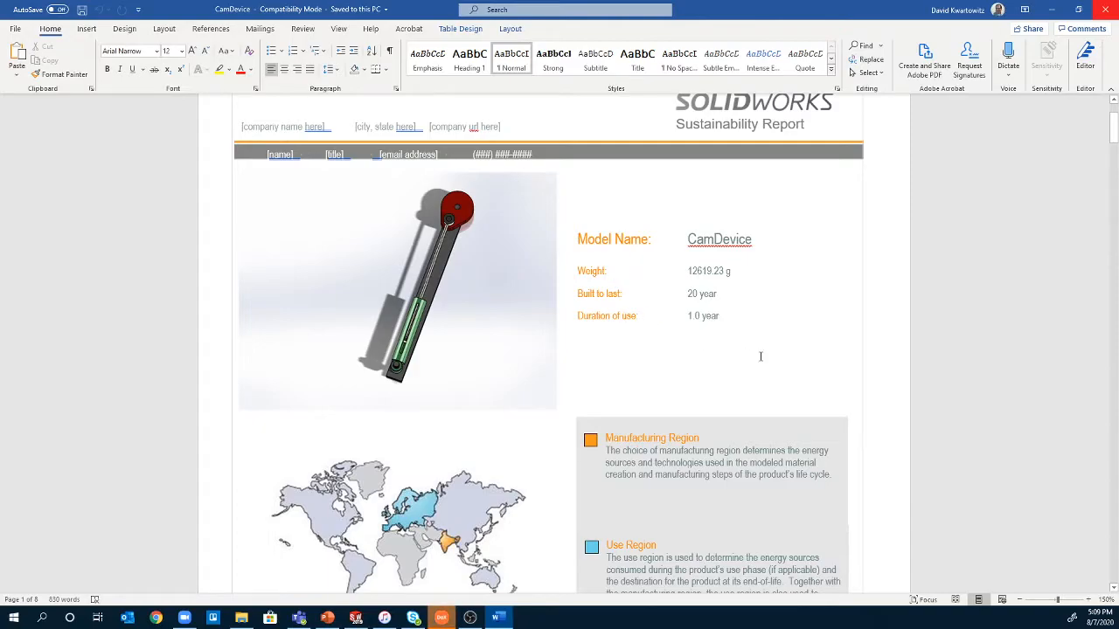
{"action": "scroll", "coordinate": [751, 318], "scroll_direction": "down", "scroll_amount": 3}
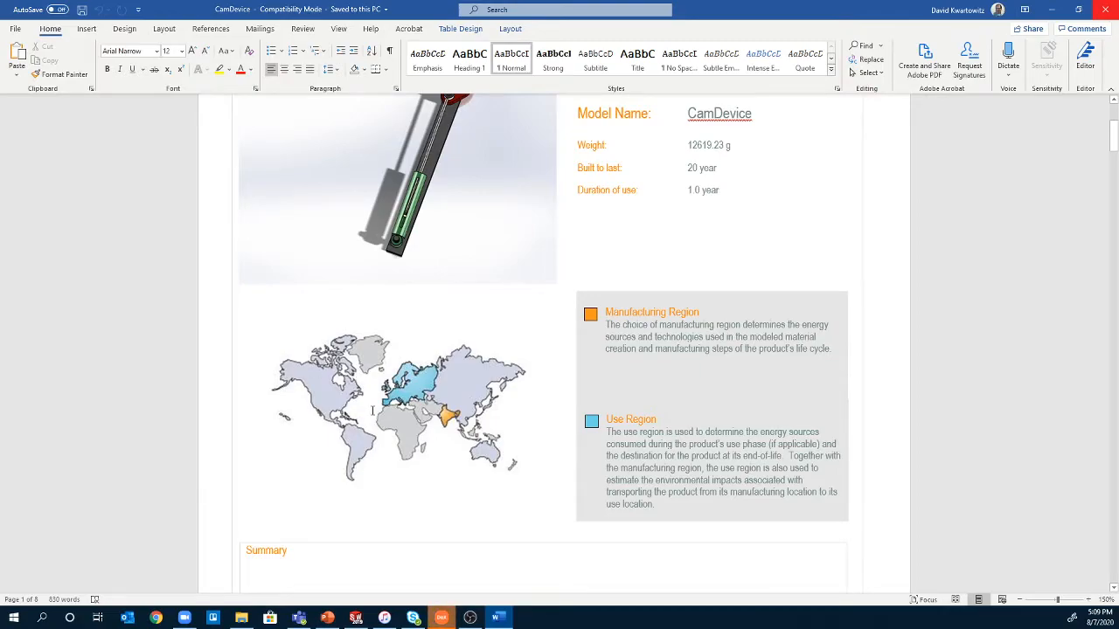
{"action": "scroll", "coordinate": [373, 411], "scroll_direction": "down", "scroll_amount": 1}
{"action": "scroll", "coordinate": [433, 493], "scroll_direction": "down", "scroll_amount": 8}
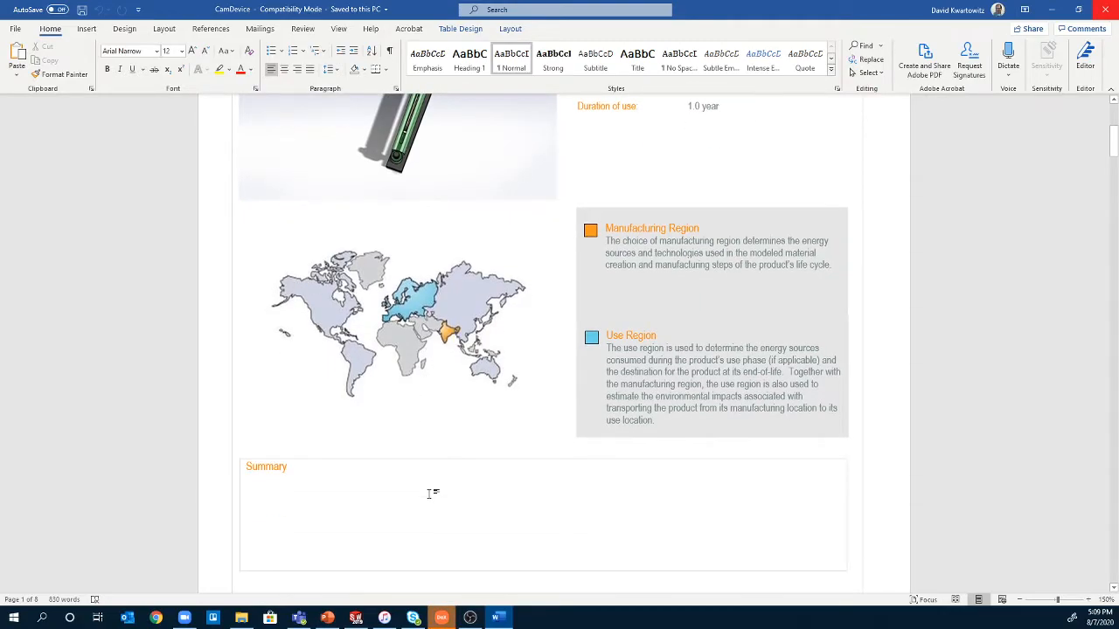
{"action": "scroll", "coordinate": [428, 494], "scroll_direction": "down", "scroll_amount": 6}
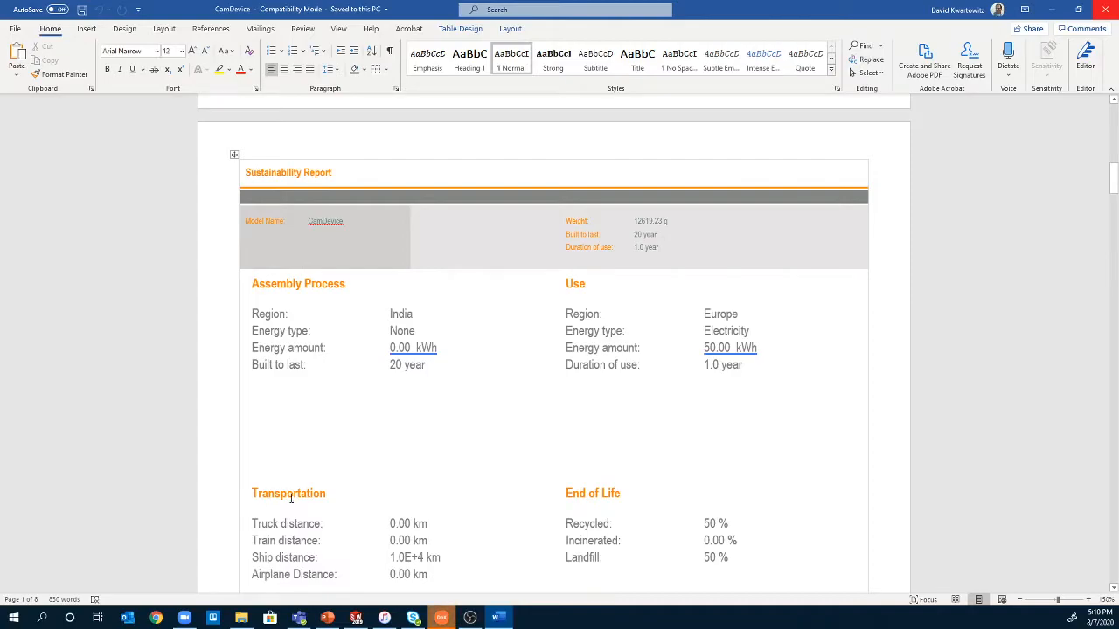
{"action": "scroll", "coordinate": [291, 497], "scroll_direction": "down", "scroll_amount": 4}
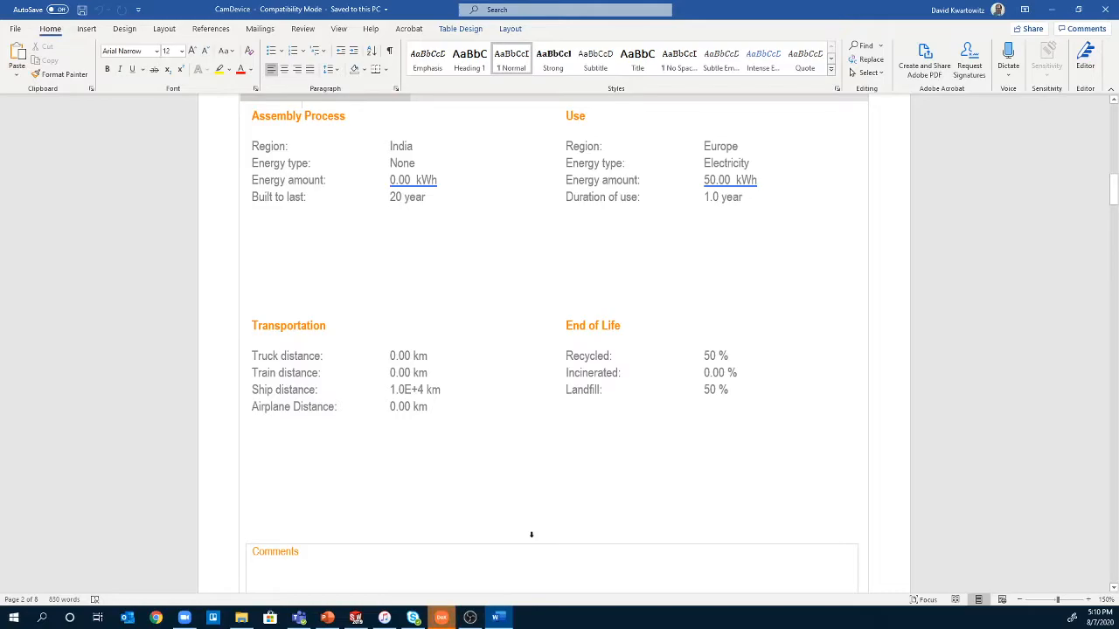
{"action": "scroll", "coordinate": [483, 534], "scroll_direction": "down", "scroll_amount": 5}
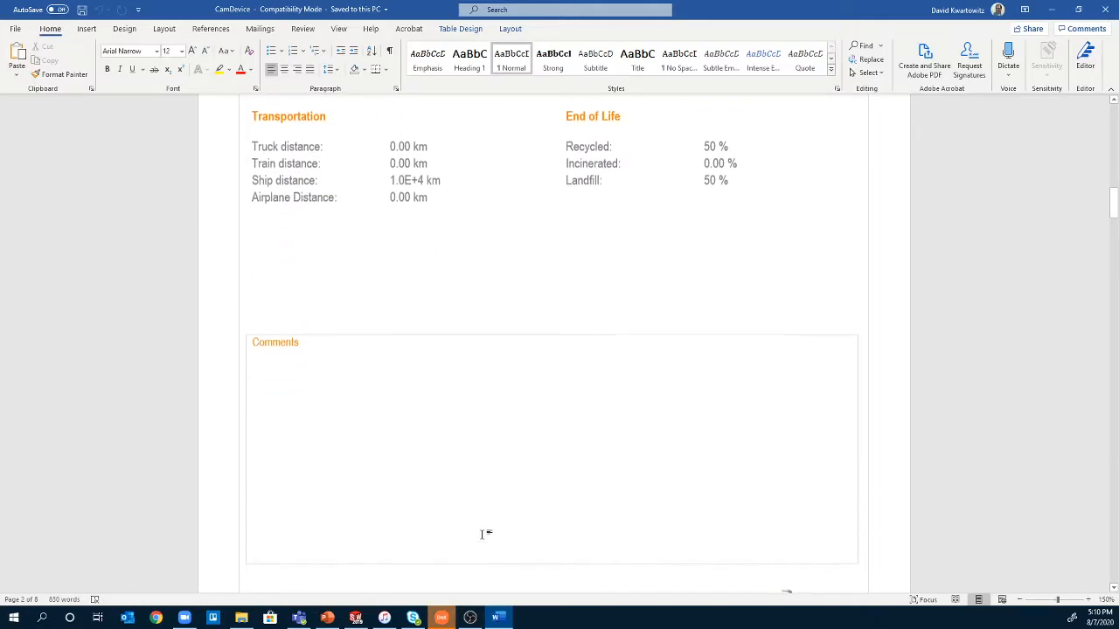
- Examine the report's carbon, energy, air and water impact charts and its material financial impact
{"action": "scroll", "coordinate": [480, 549], "scroll_direction": "down", "scroll_amount": 5}
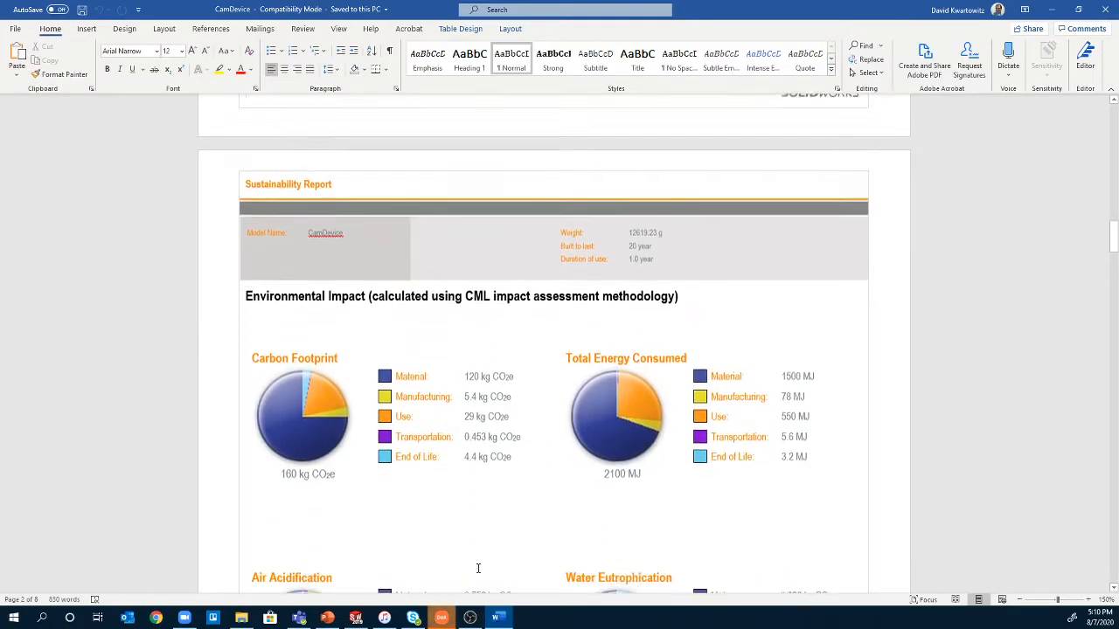
{"action": "scroll", "coordinate": [476, 569], "scroll_direction": "down", "scroll_amount": 2}
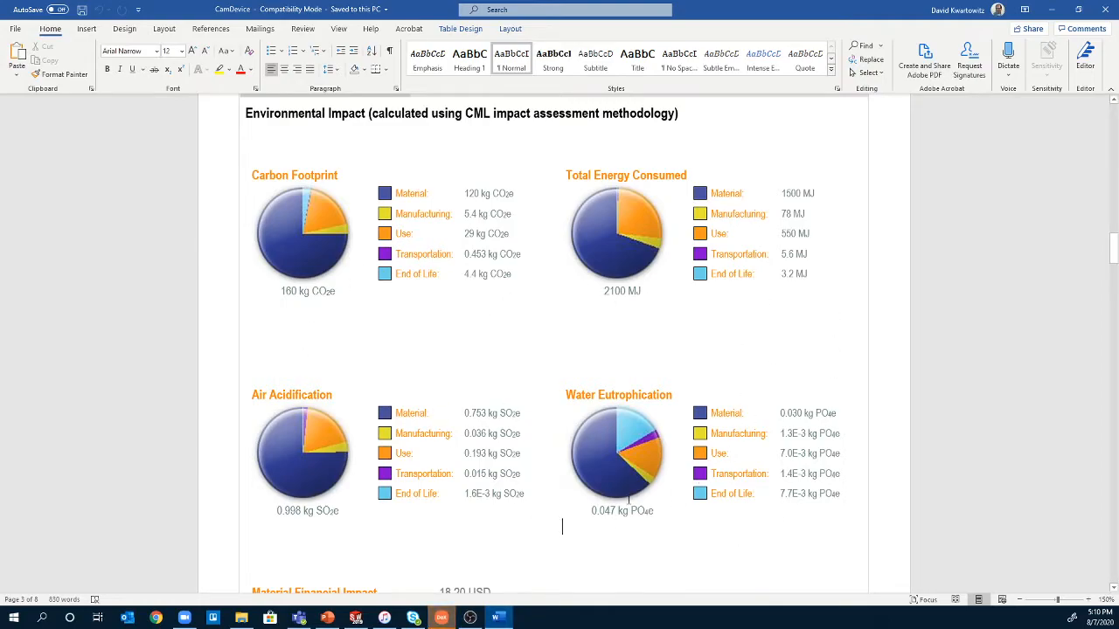
{"action": "scroll", "coordinate": [609, 492], "scroll_direction": "down", "scroll_amount": 2}
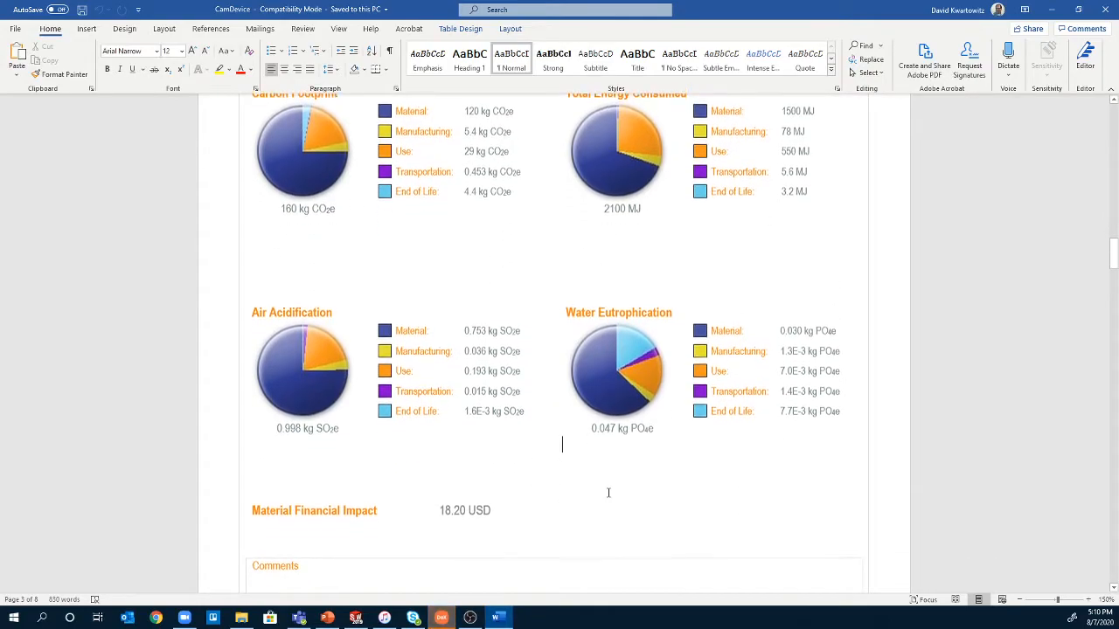
{"action": "scroll", "coordinate": [416, 532], "scroll_direction": "down", "scroll_amount": 1}
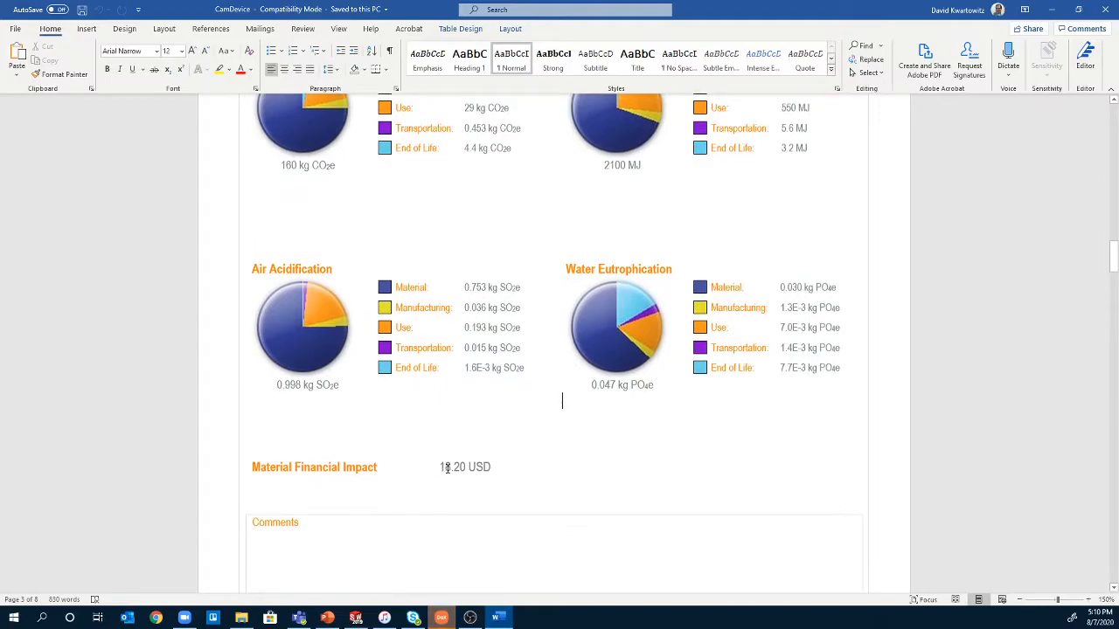
- Examine the report's Component Environmental Impact table for the top contributors to carbon, water, air and energy impact
{"action": "scroll", "coordinate": [528, 487], "scroll_direction": "down", "scroll_amount": 10}
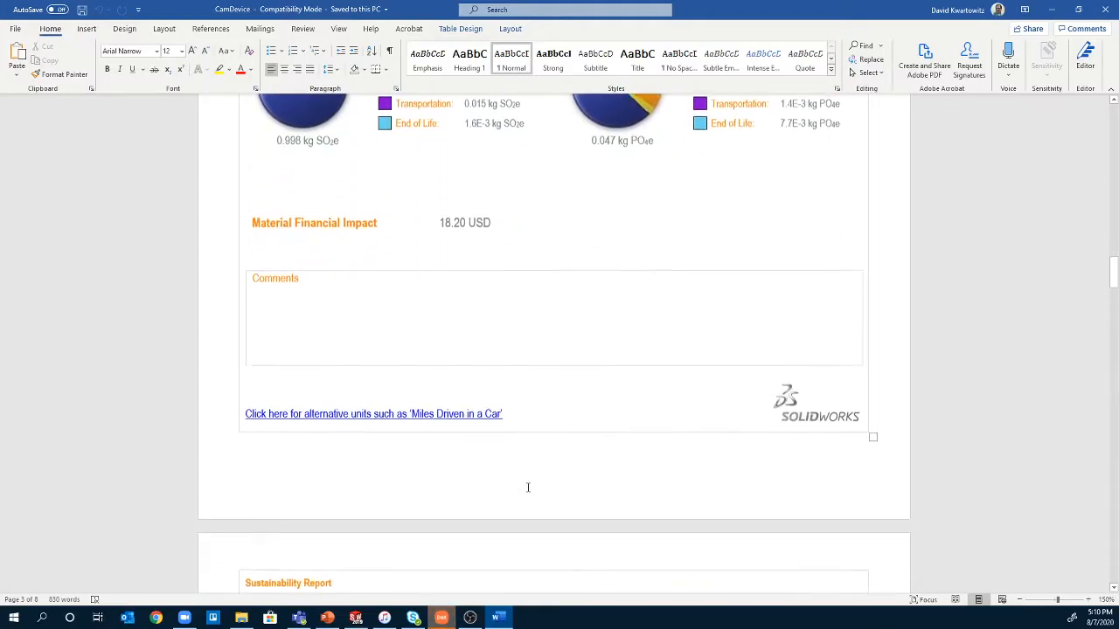
{"action": "scroll", "coordinate": [528, 488], "scroll_direction": "down", "scroll_amount": 3}
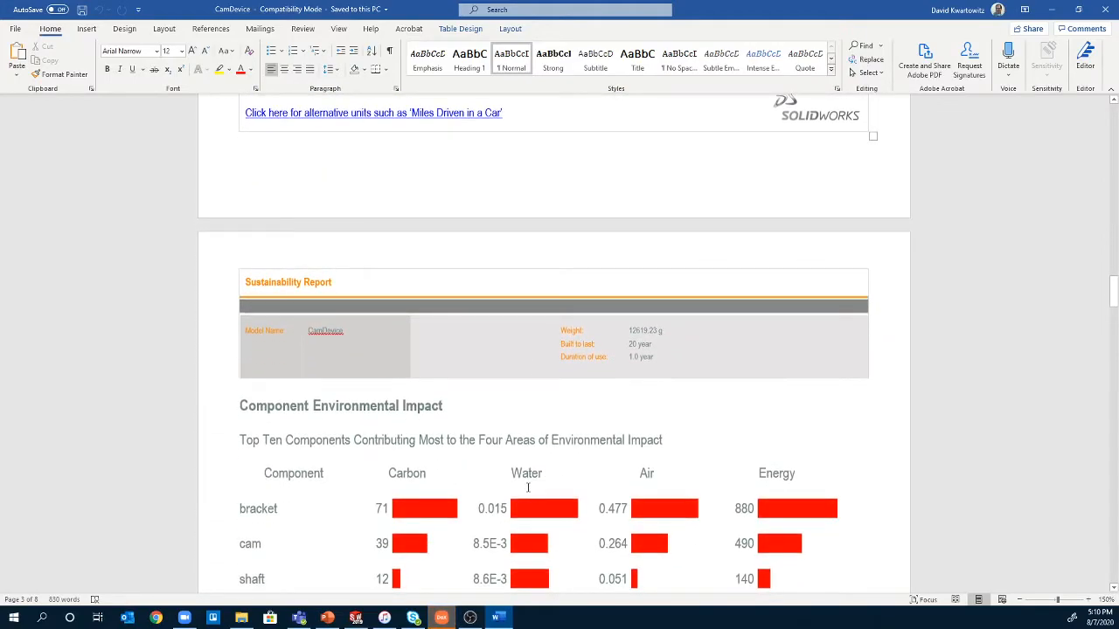
{"action": "scroll", "coordinate": [527, 488], "scroll_direction": "down", "scroll_amount": 5}
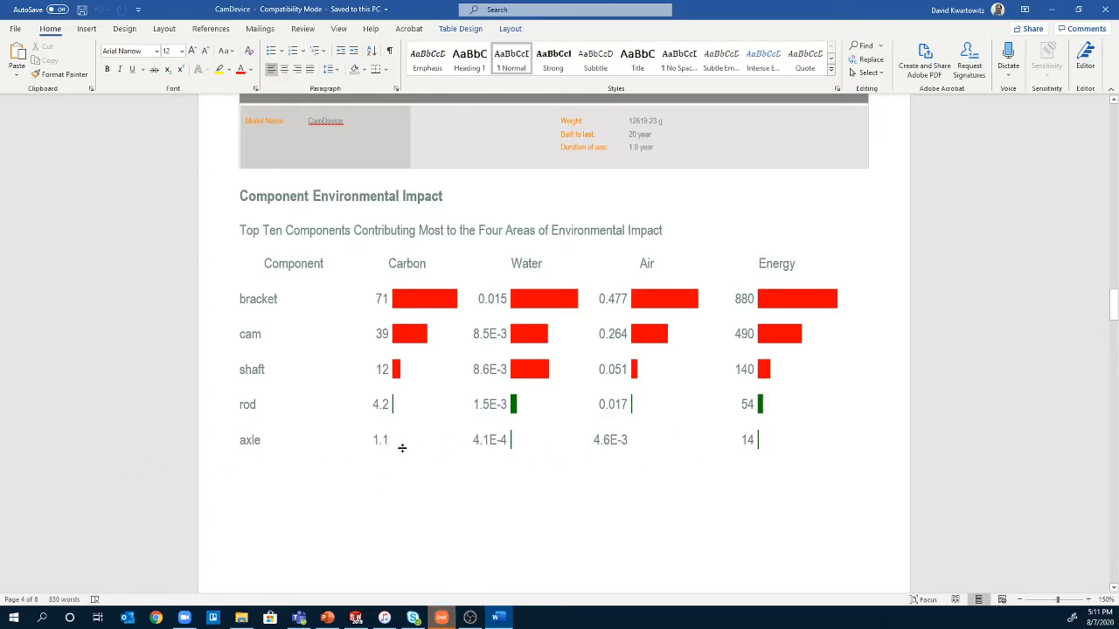
- Review the report's large assembly image and the comments area with the alternative units link beneath it
{"action": "scroll", "coordinate": [402, 448], "scroll_direction": "down", "scroll_amount": 8}
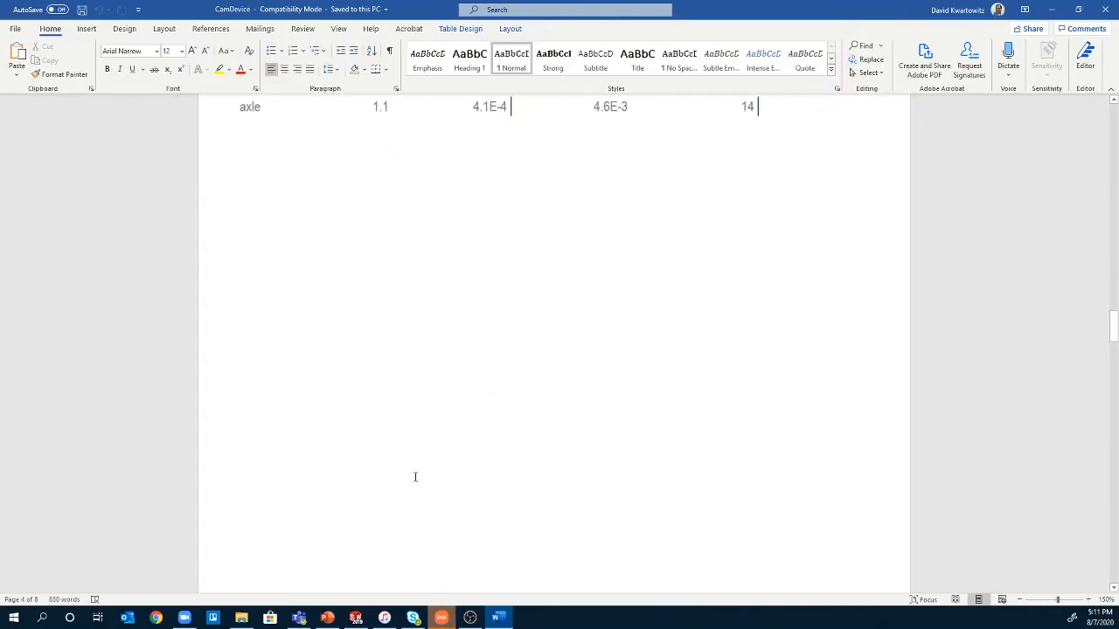
{"action": "scroll", "coordinate": [415, 476], "scroll_direction": "down", "scroll_amount": 15}
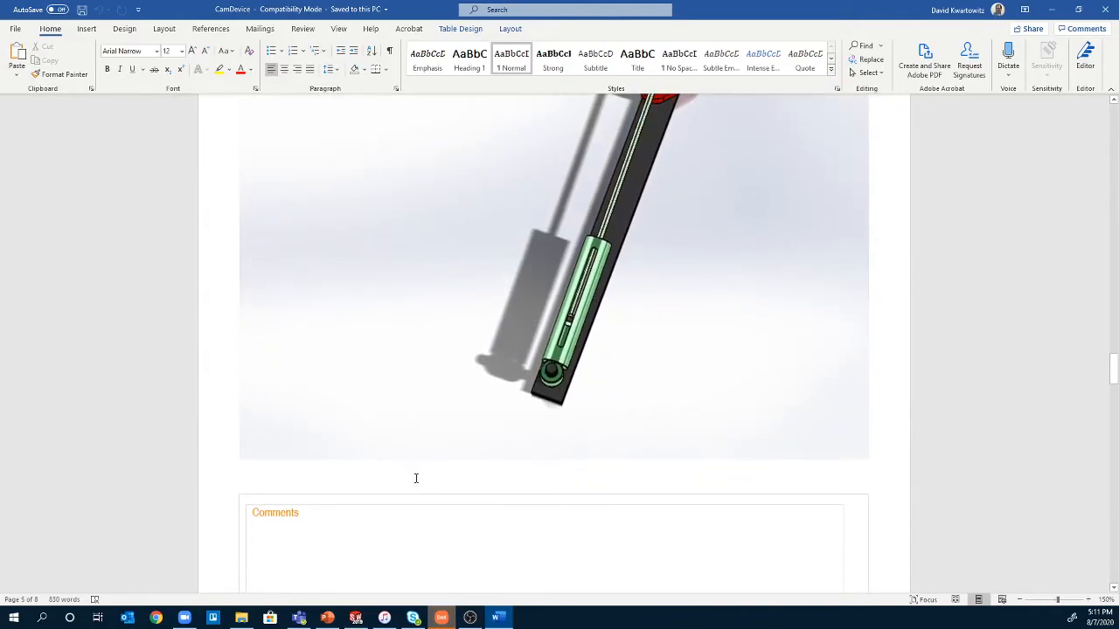
{"action": "scroll", "coordinate": [416, 478], "scroll_direction": "up", "scroll_amount": 2}
{"action": "scroll", "coordinate": [460, 515], "scroll_direction": "down", "scroll_amount": 8}
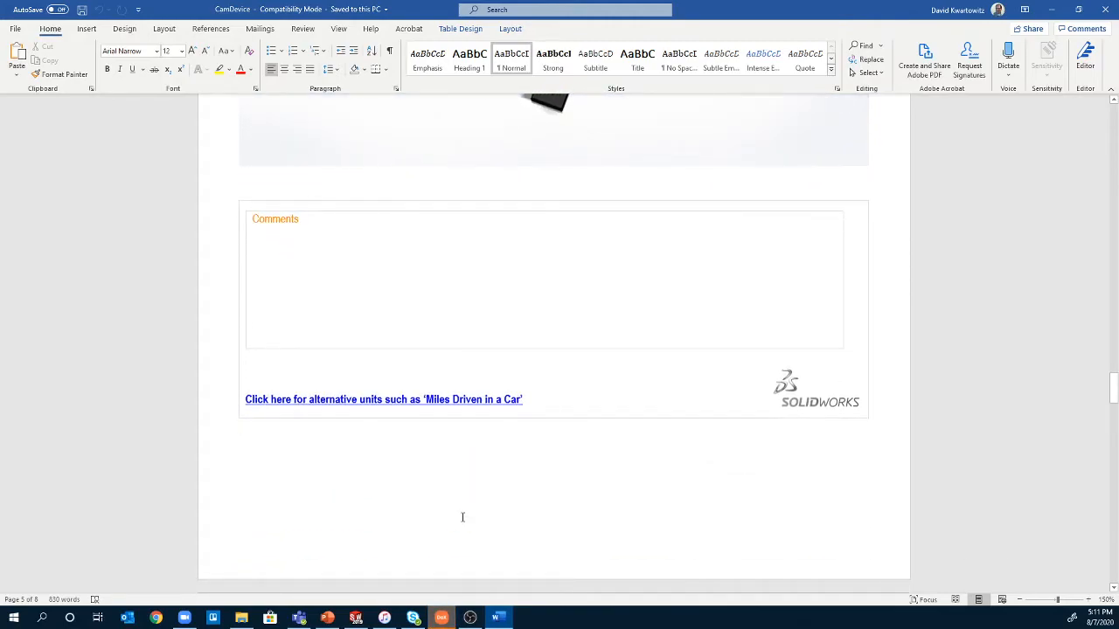
{"action": "scroll", "coordinate": [463, 517], "scroll_direction": "down", "scroll_amount": 6}
{"action": "scroll", "coordinate": [463, 516], "scroll_direction": "down", "scroll_amount": 3}
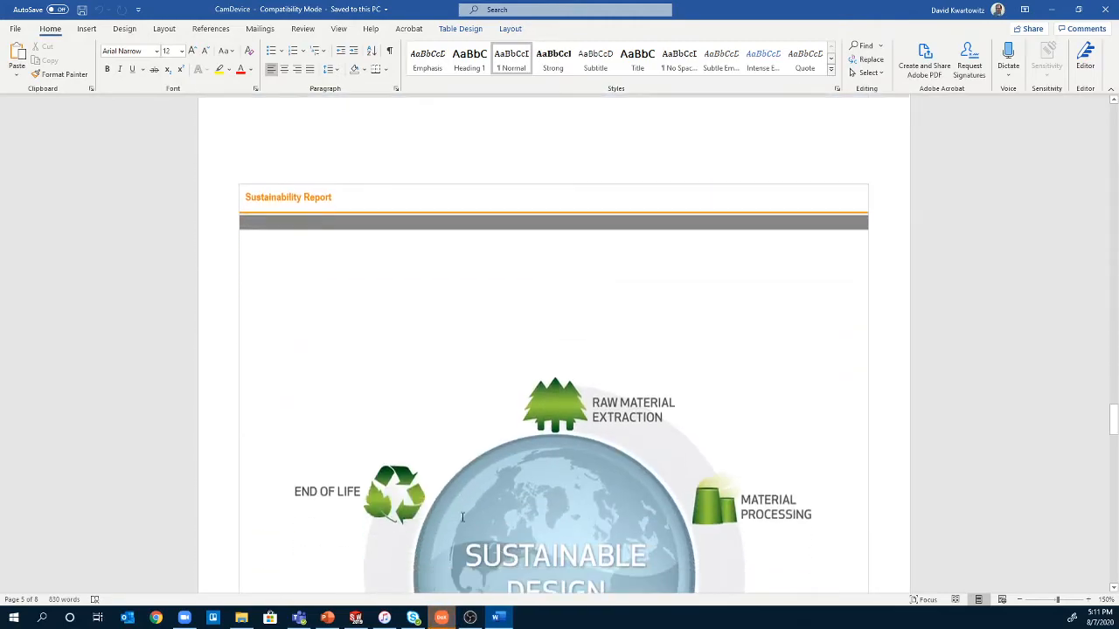
{"action": "scroll", "coordinate": [462, 517], "scroll_direction": "up", "scroll_amount": 8}
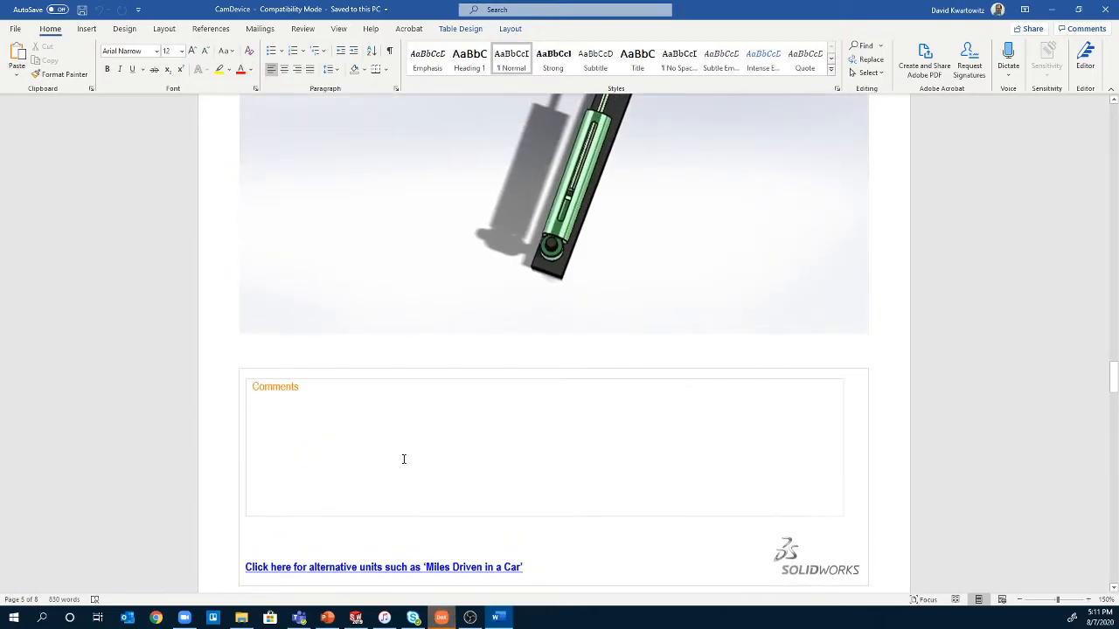
{"action": "scroll", "coordinate": [410, 554], "scroll_direction": "down", "scroll_amount": 1}
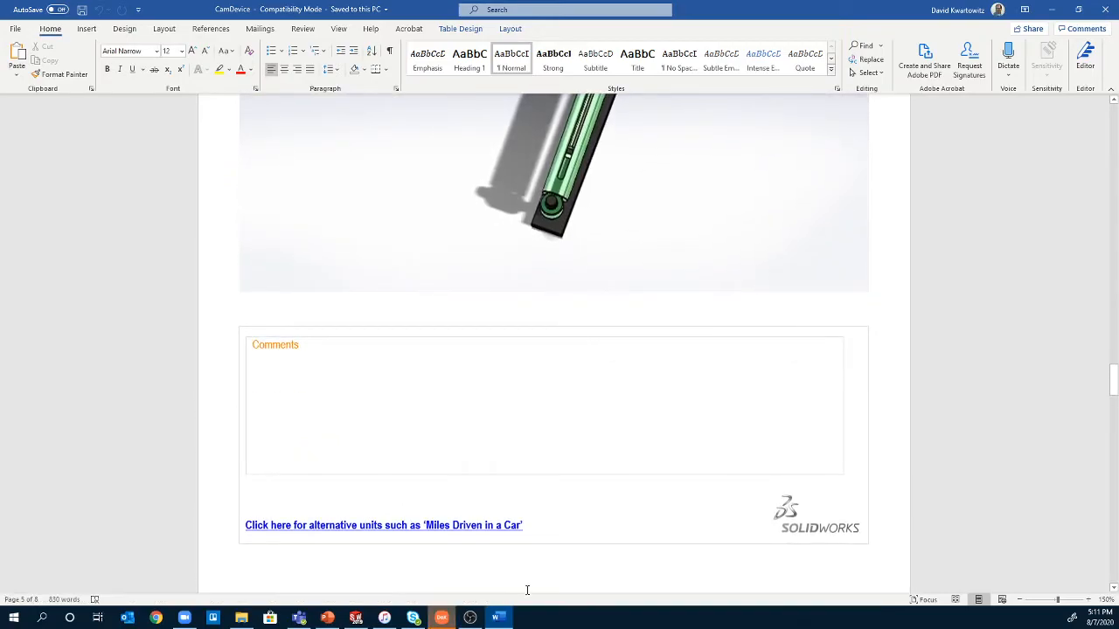
- Look over the report's Sustainable Design life cycle diagram and read the glossary through to the end of the document
{"action": "scroll", "coordinate": [487, 547], "scroll_direction": "down", "scroll_amount": 10}
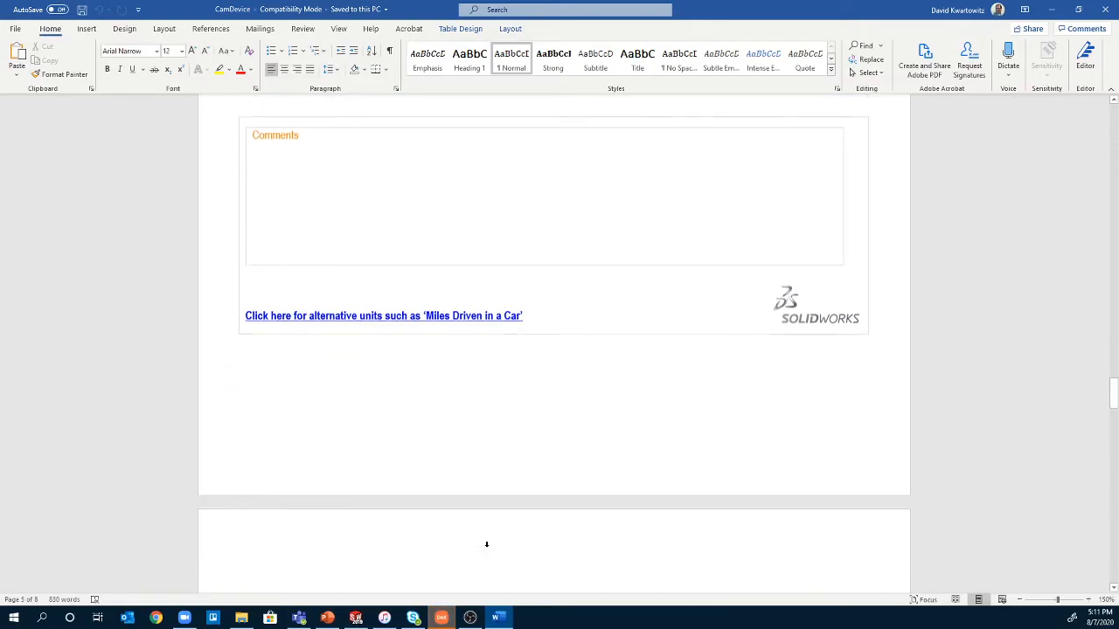
{"action": "scroll", "coordinate": [487, 552], "scroll_direction": "down", "scroll_amount": 10}
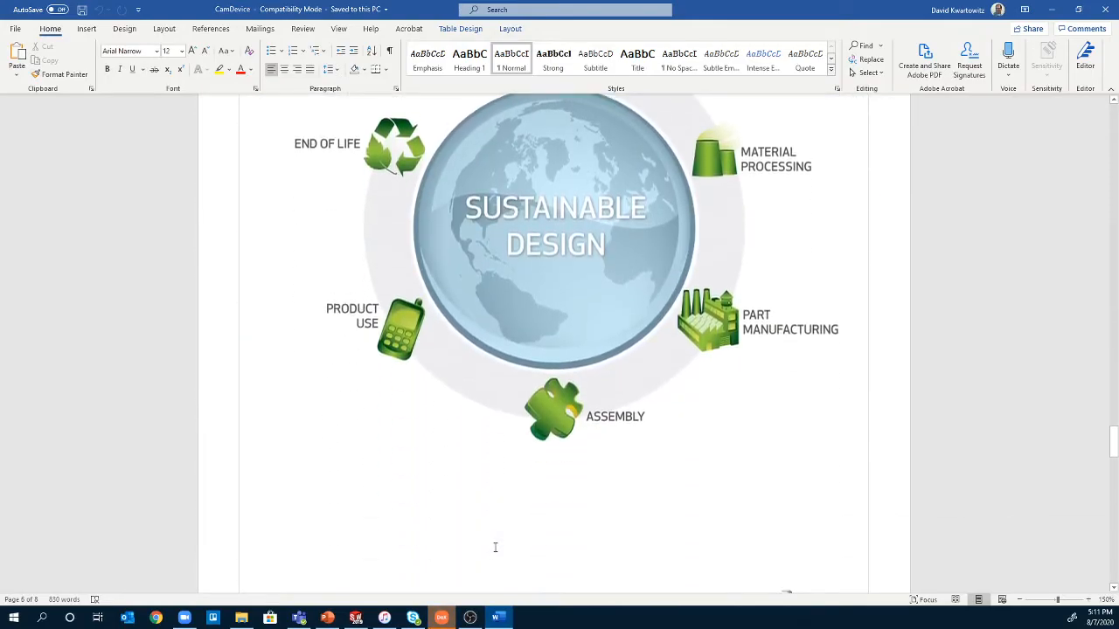
{"action": "scroll", "coordinate": [495, 547], "scroll_direction": "down", "scroll_amount": 10}
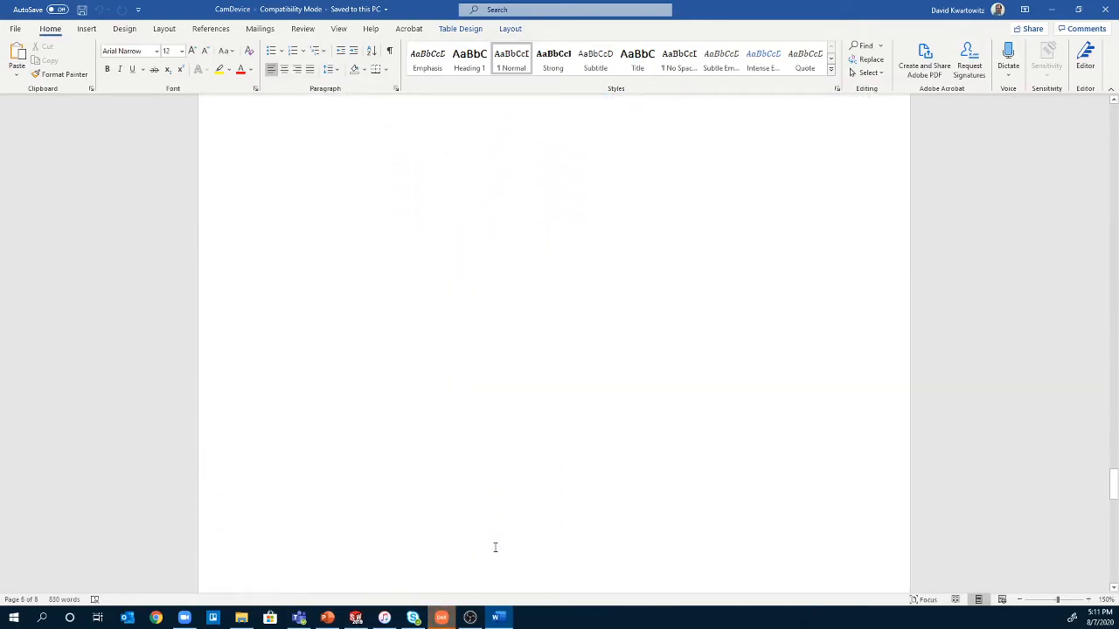
{"action": "scroll", "coordinate": [500, 546], "scroll_direction": "down", "scroll_amount": 10}
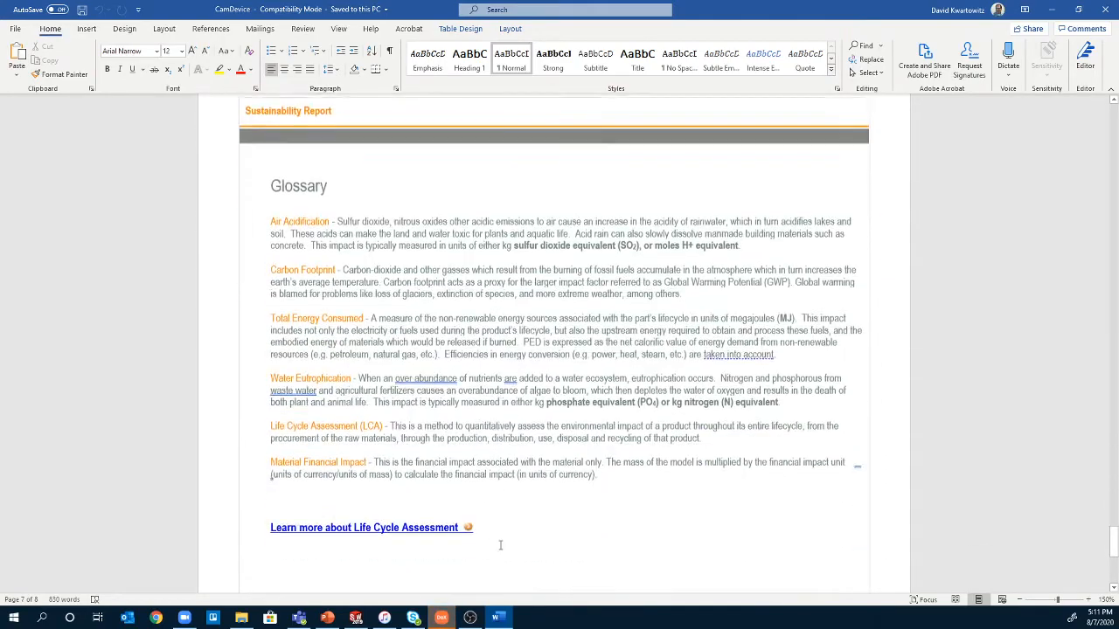
{"action": "scroll", "coordinate": [463, 501], "scroll_direction": "down", "scroll_amount": 6}
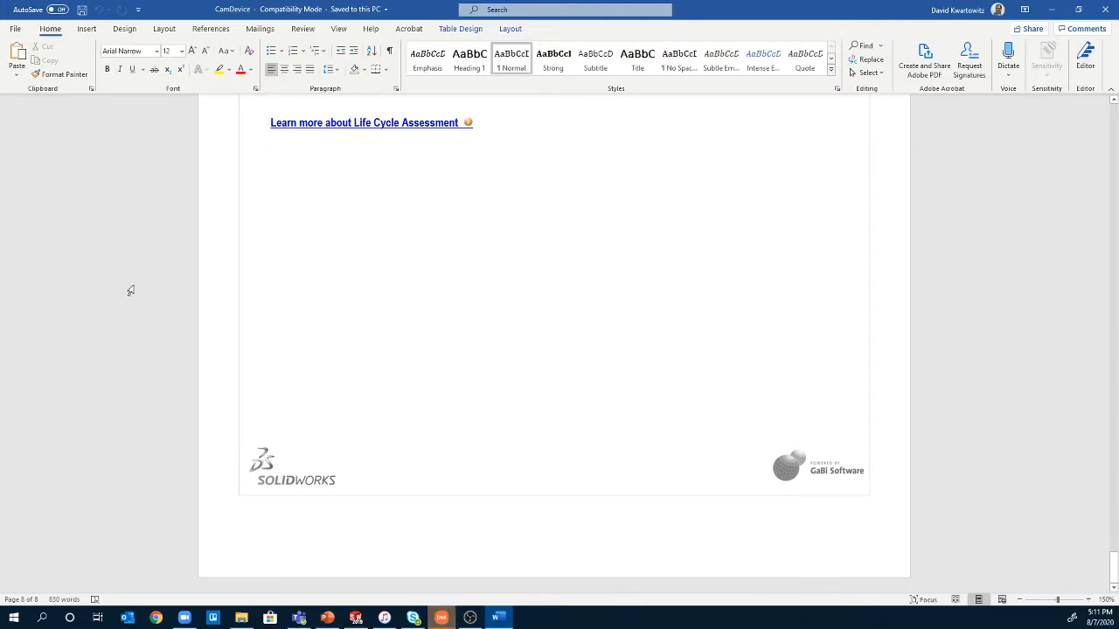
- Return to the report's cover page with the company placeholders and the CamDevice model information
{"action": "scroll", "coordinate": [125, 416], "scroll_direction": "up", "scroll_amount": 10}
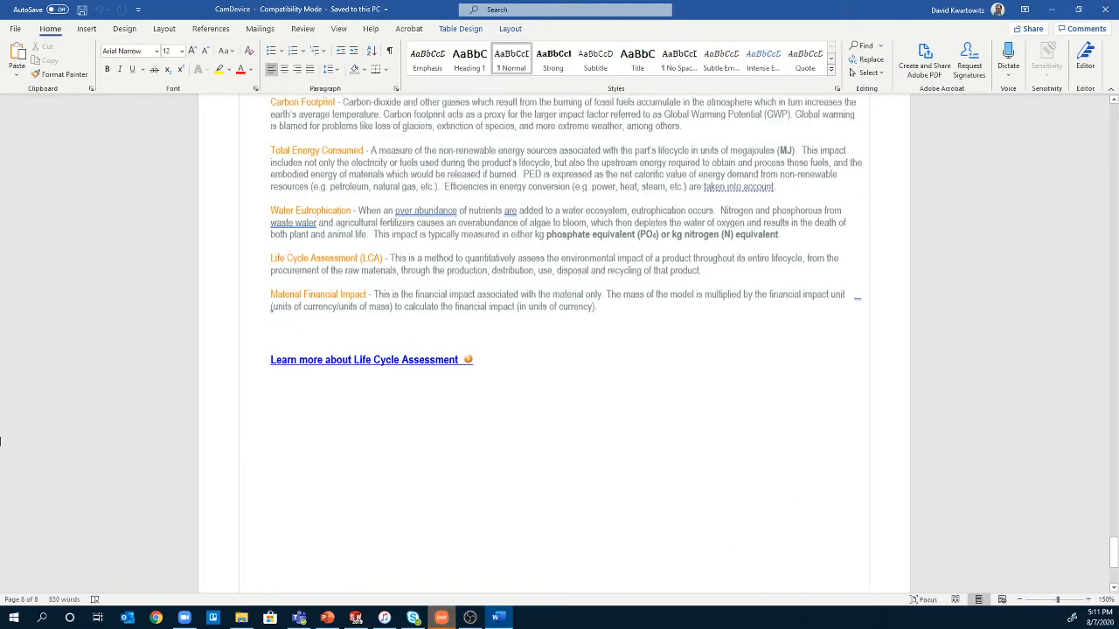
{"action": "scroll", "coordinate": [40, 180], "scroll_direction": "up", "scroll_amount": 8}
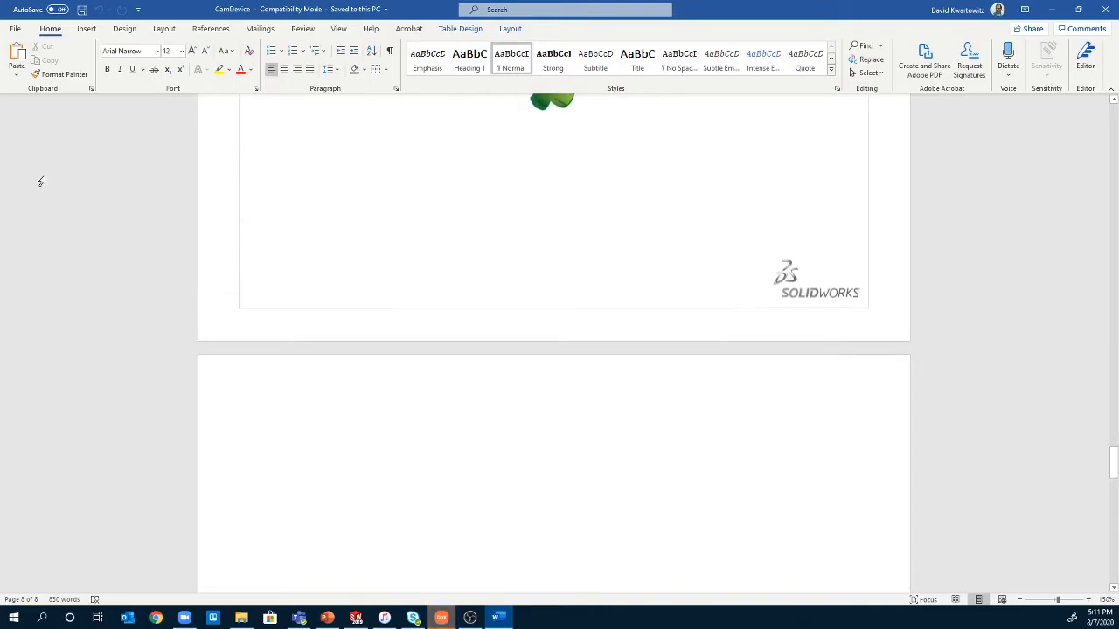
{"action": "scroll", "coordinate": [65, 223], "scroll_direction": "up", "scroll_amount": 15}
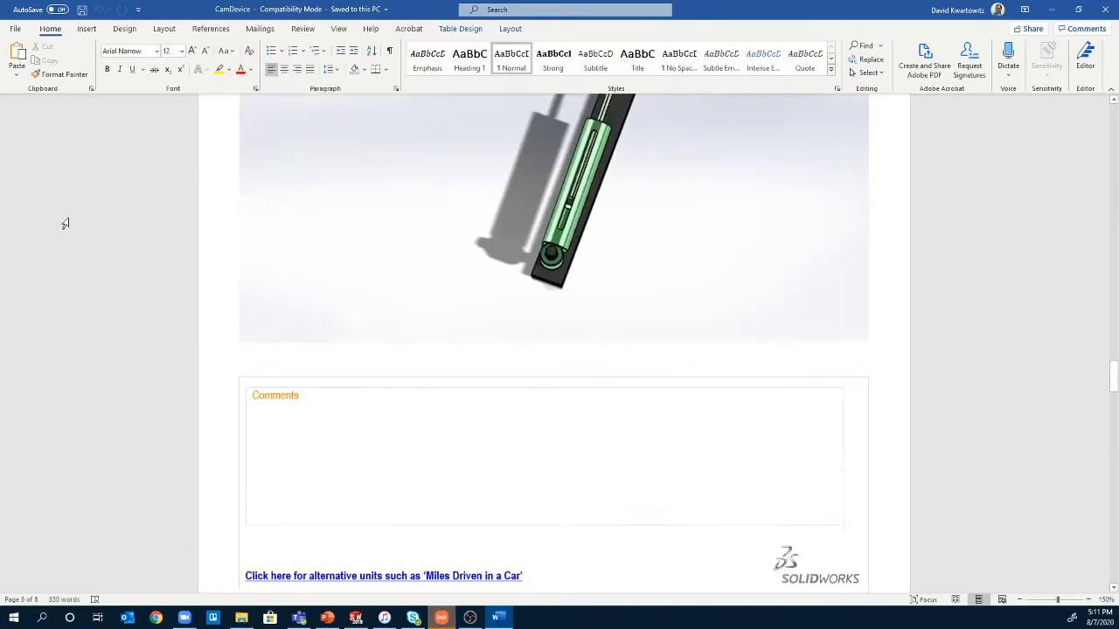
{"action": "scroll", "coordinate": [65, 224], "scroll_direction": "up", "scroll_amount": 15}
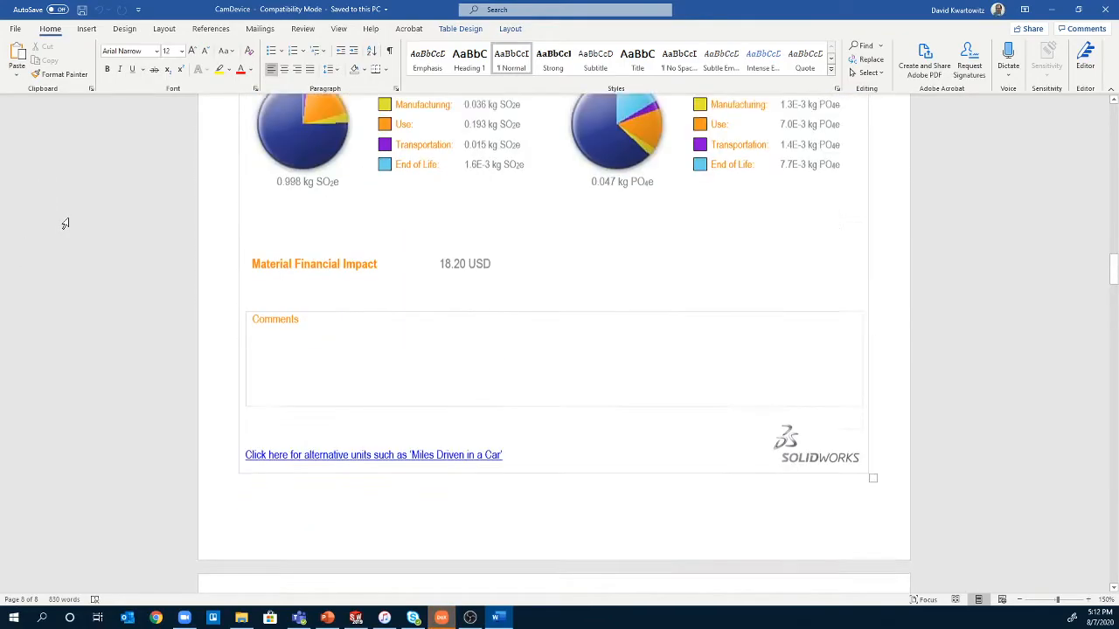
{"action": "scroll", "coordinate": [74, 224], "scroll_direction": "up", "scroll_amount": 15}
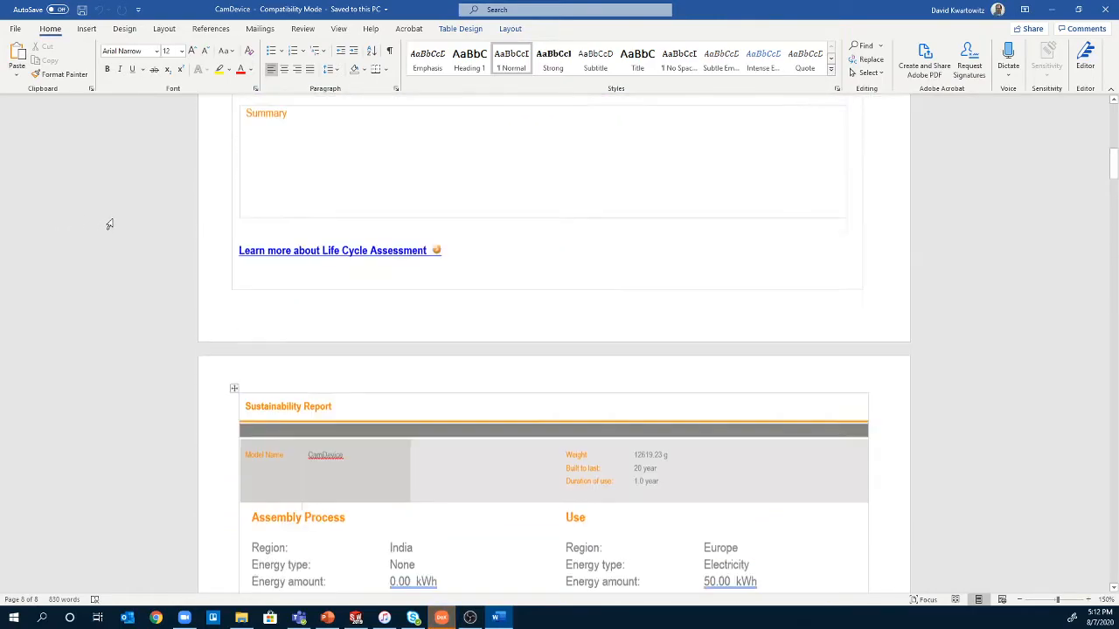
{"action": "scroll", "coordinate": [109, 224], "scroll_direction": "up", "scroll_amount": 1}
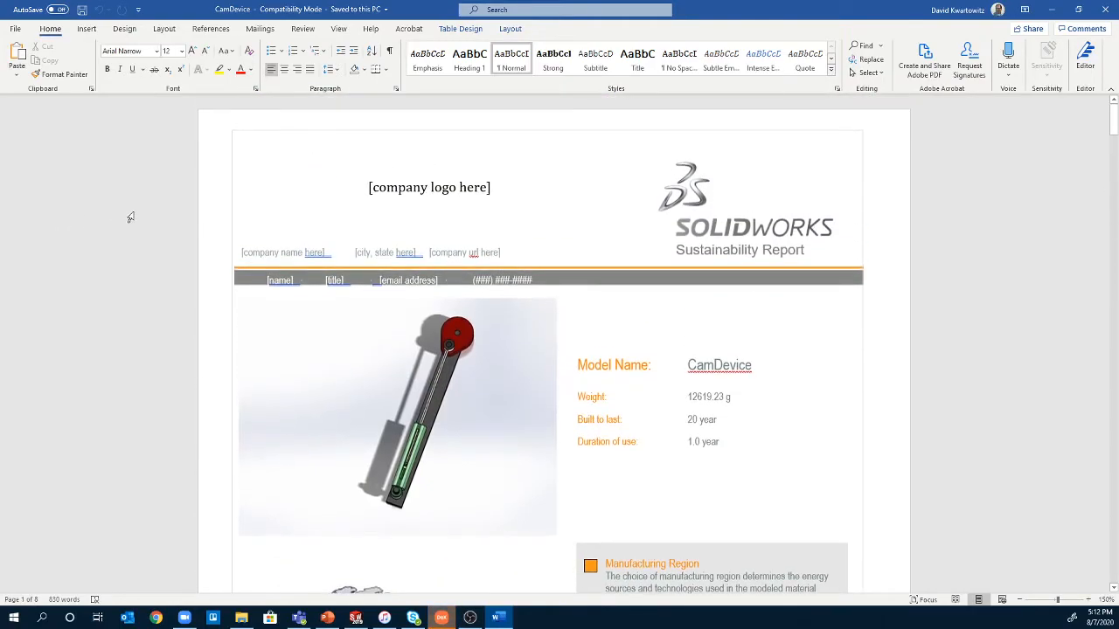